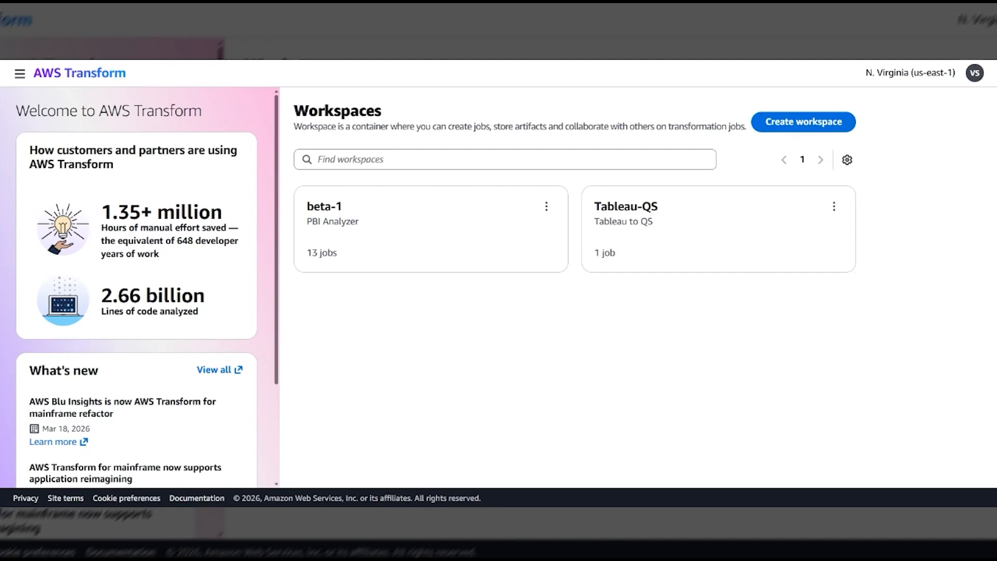
Create a BI Migration job in the beta-1 workspace using the MarketPlace Wavicle PowerBI Analyzer Agent.
click(438, 231)
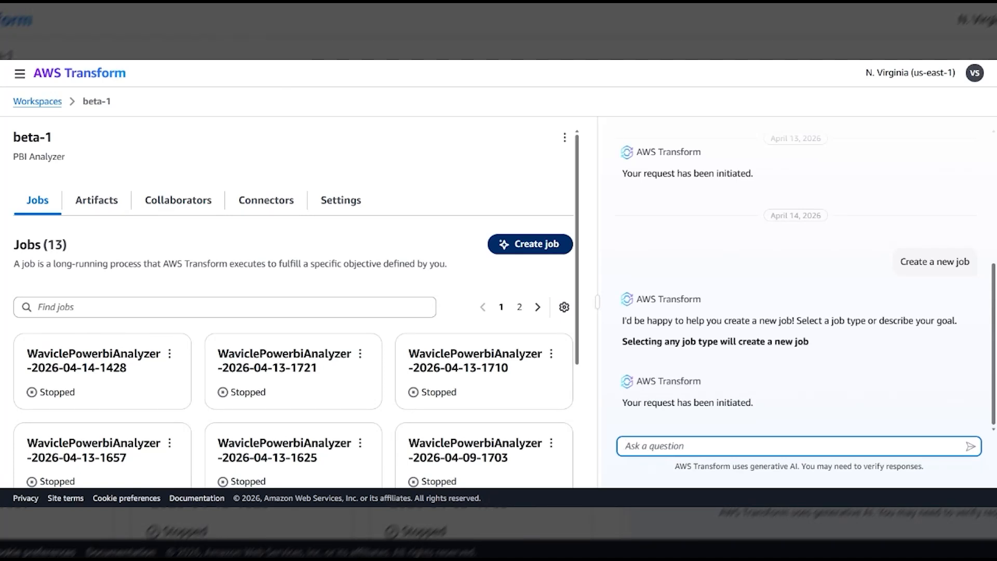
click(537, 245)
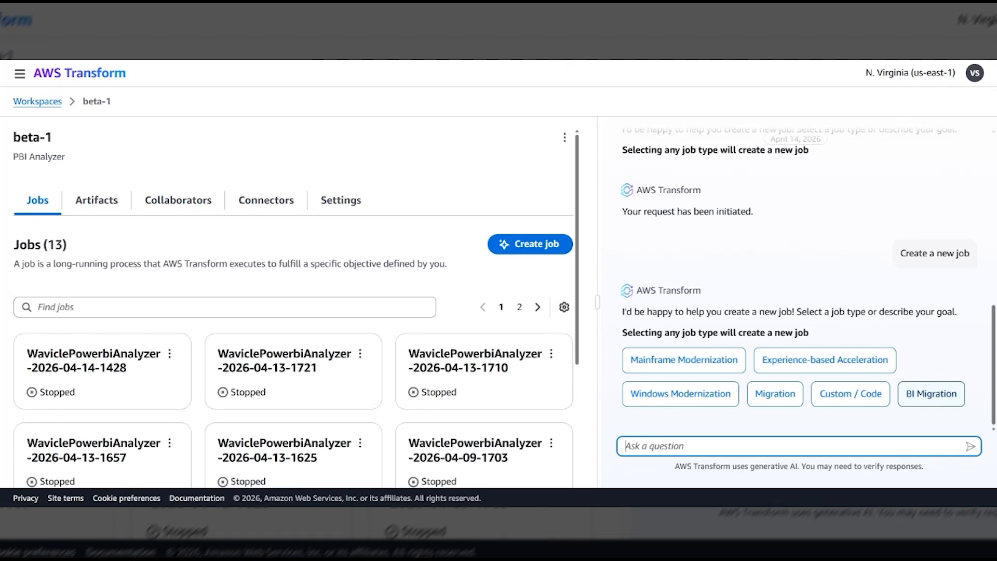
click(936, 399)
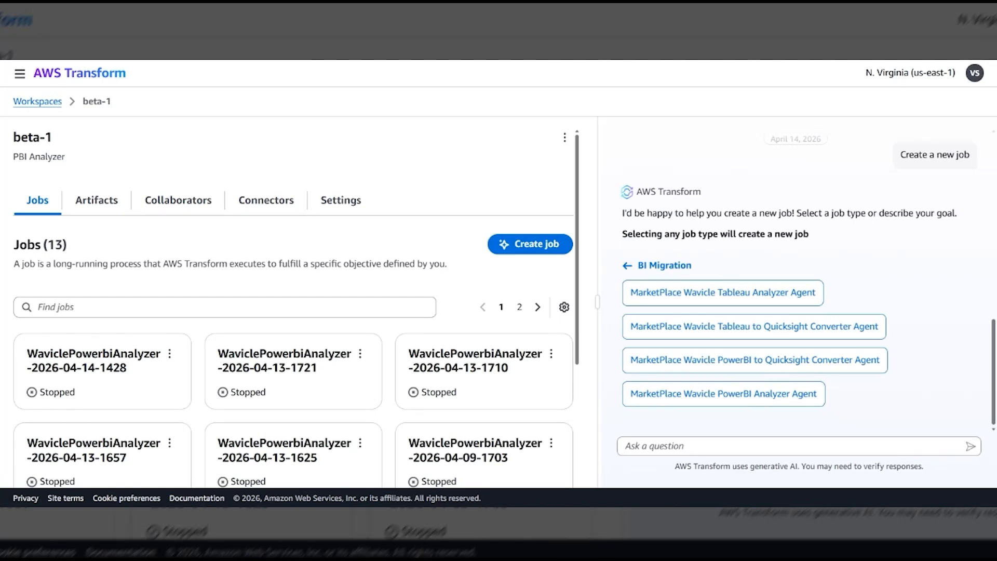
click(783, 404)
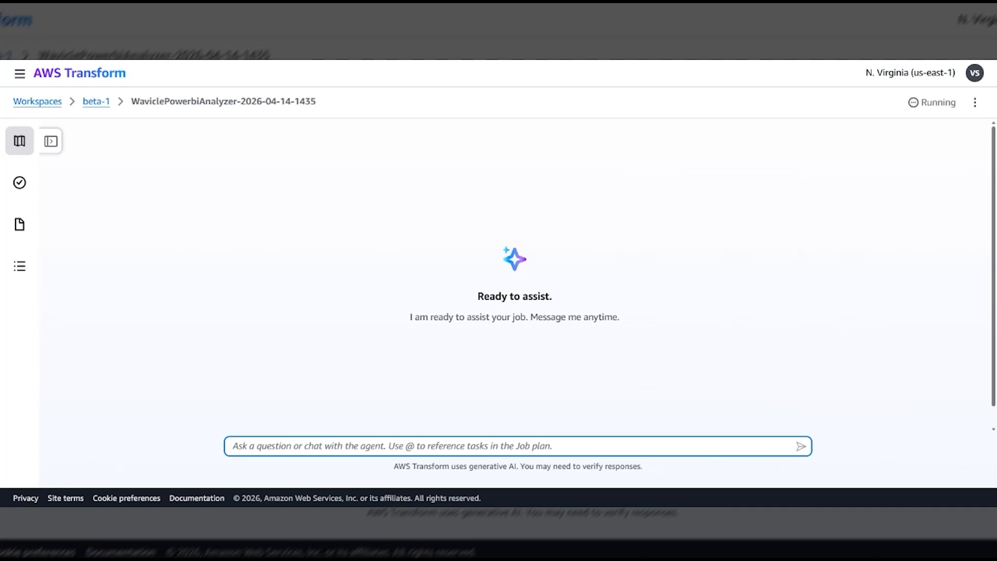
Send the agent the message "Help me to analyze powerbi reports".
text(Help me )
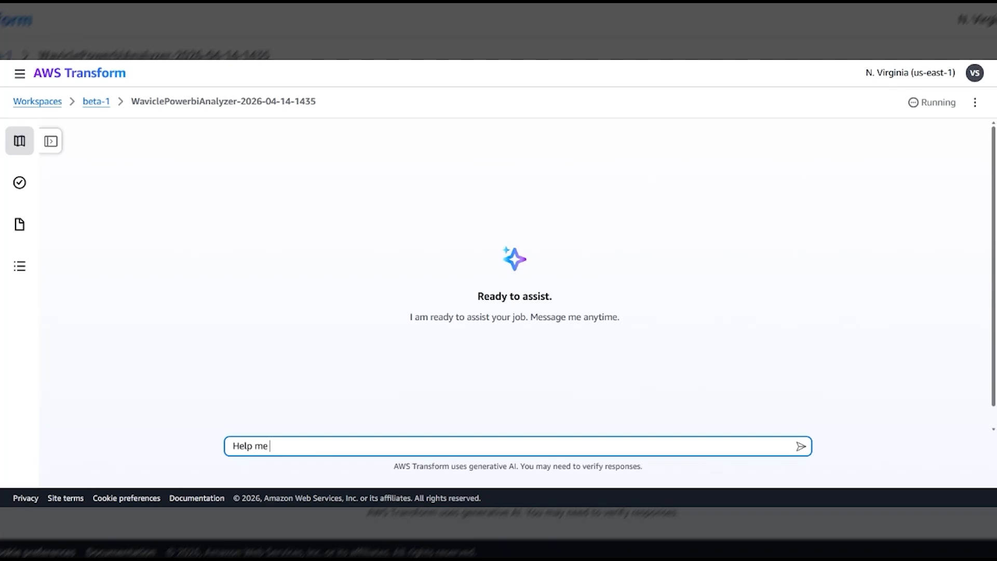
text(to analyze powerbi reports)
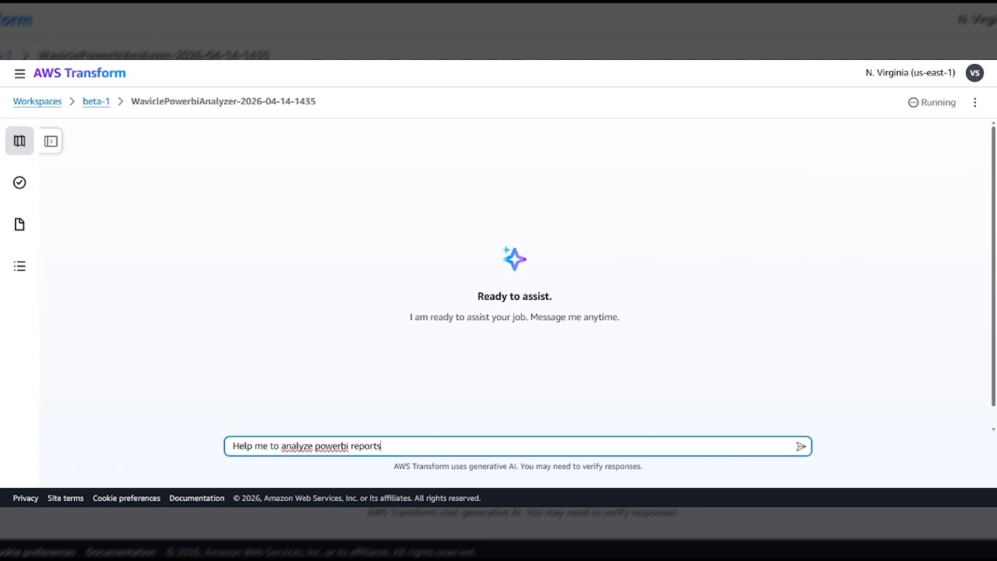
key(Return)
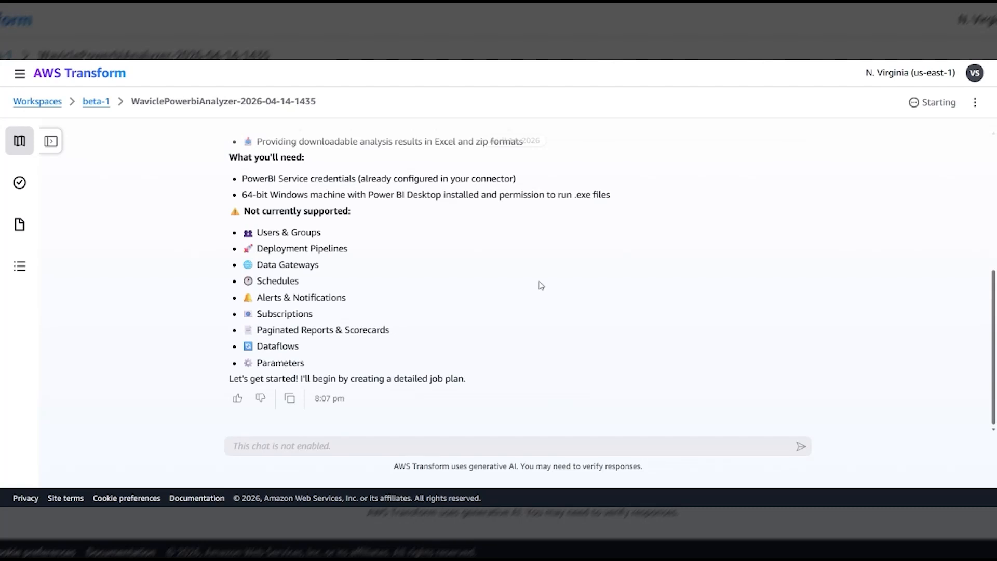
Read the agent's introduction, requirements and unsupported items, and show the job plan to review its stages.
scroll(540, 285, up, 3)
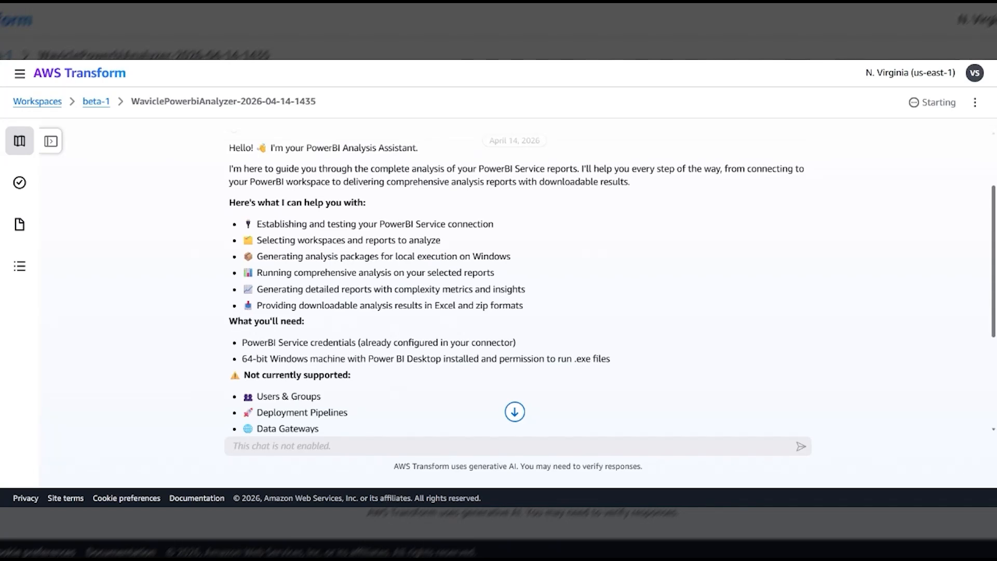
scroll(517, 286, down, 1)
click(50, 141)
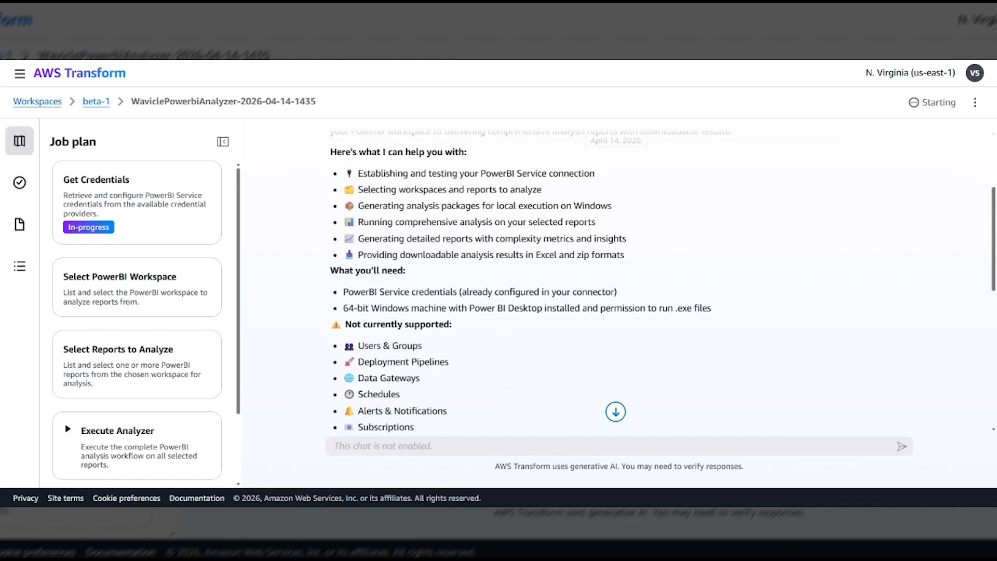
scroll(512, 342, down, 1)
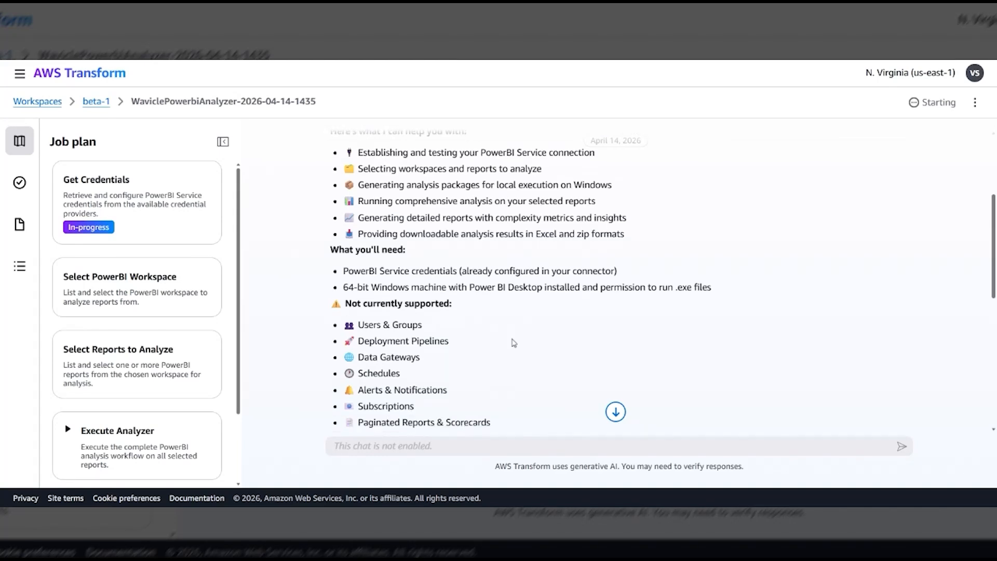
scroll(513, 342, down, 2)
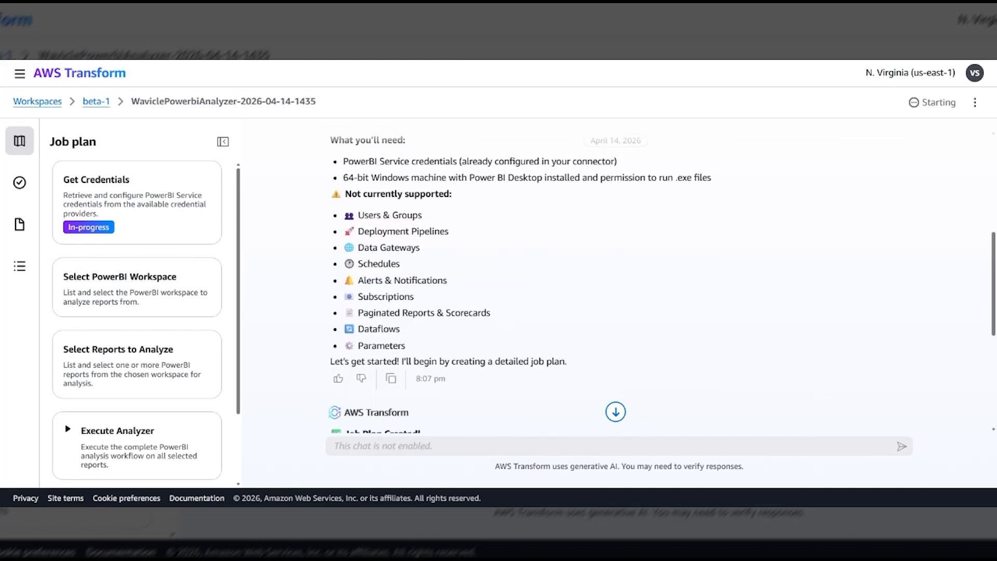
scroll(513, 342, down, 3)
scroll(371, 204, down, 2)
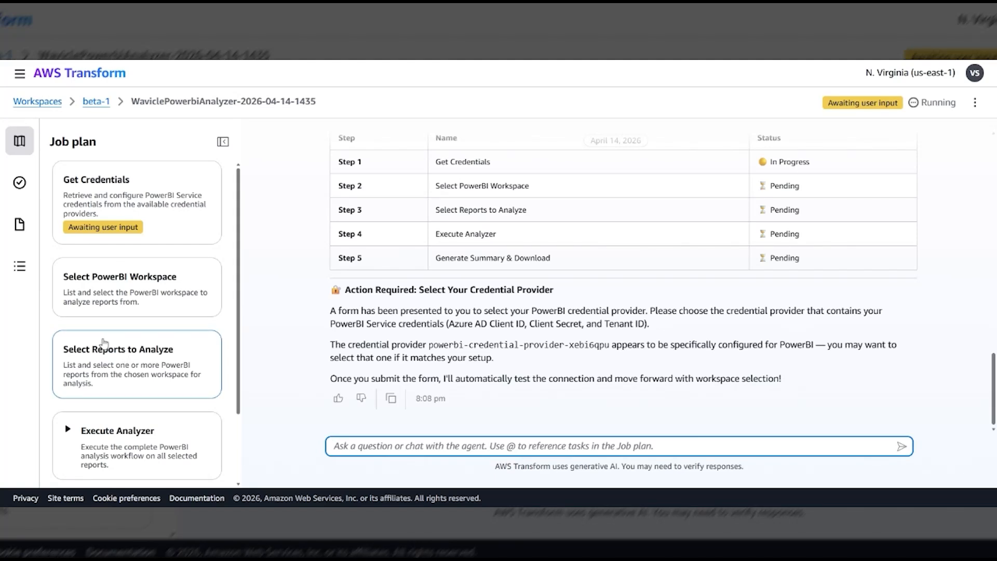
scroll(105, 343, down, 1)
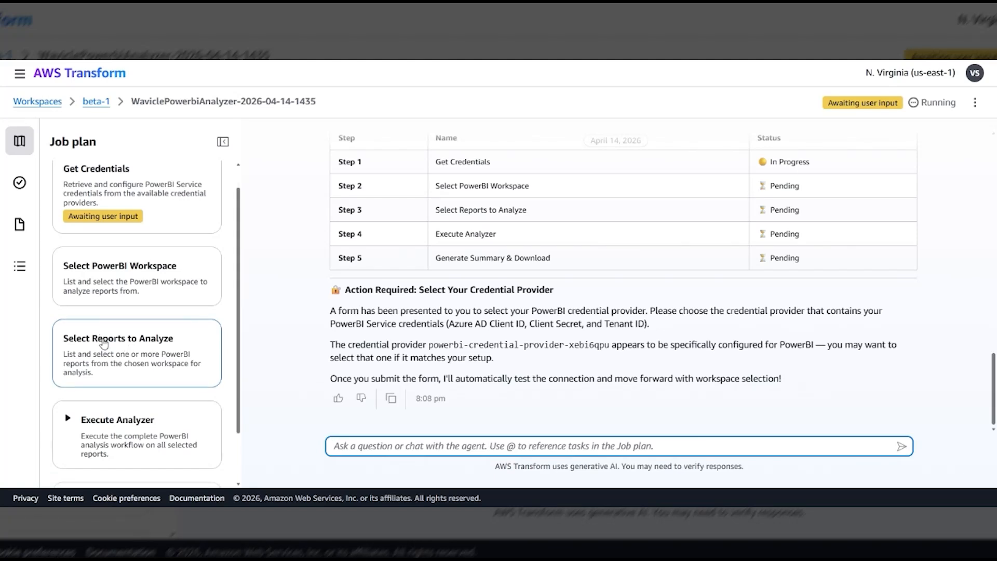
scroll(105, 343, up, 1)
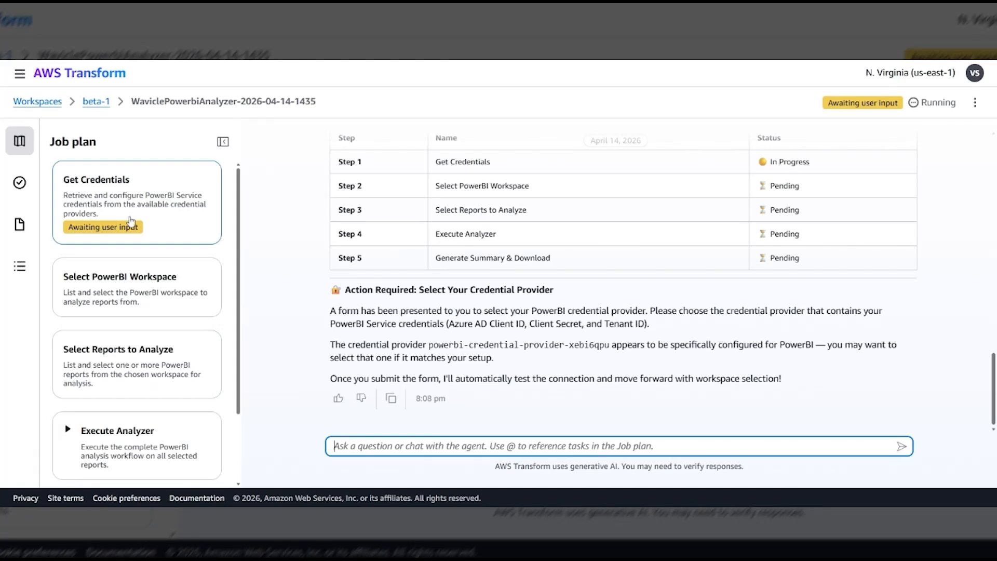
Submit resource-provider-api-key-si64w as the credential provider for the Get Credentials stage.
click(174, 217)
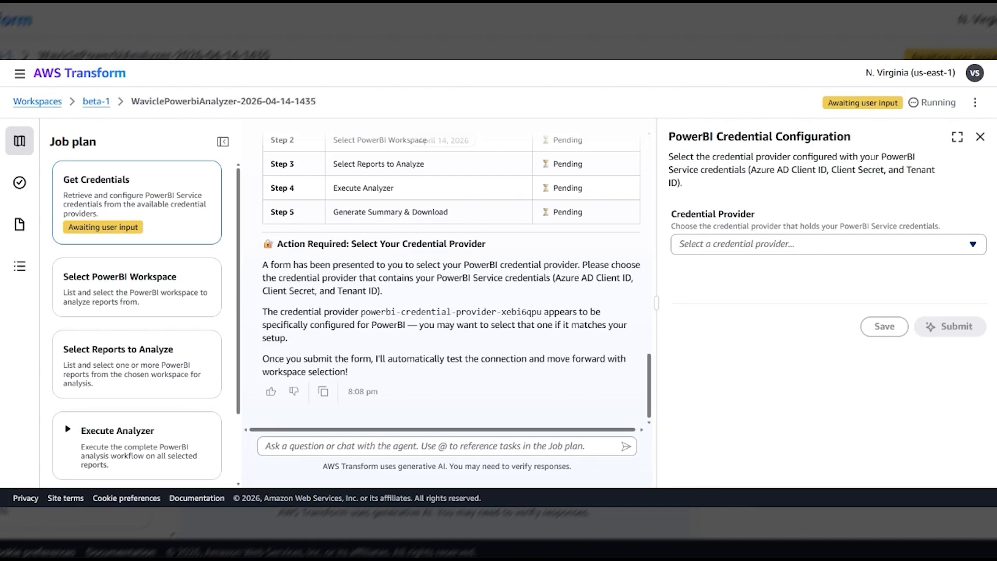
click(826, 245)
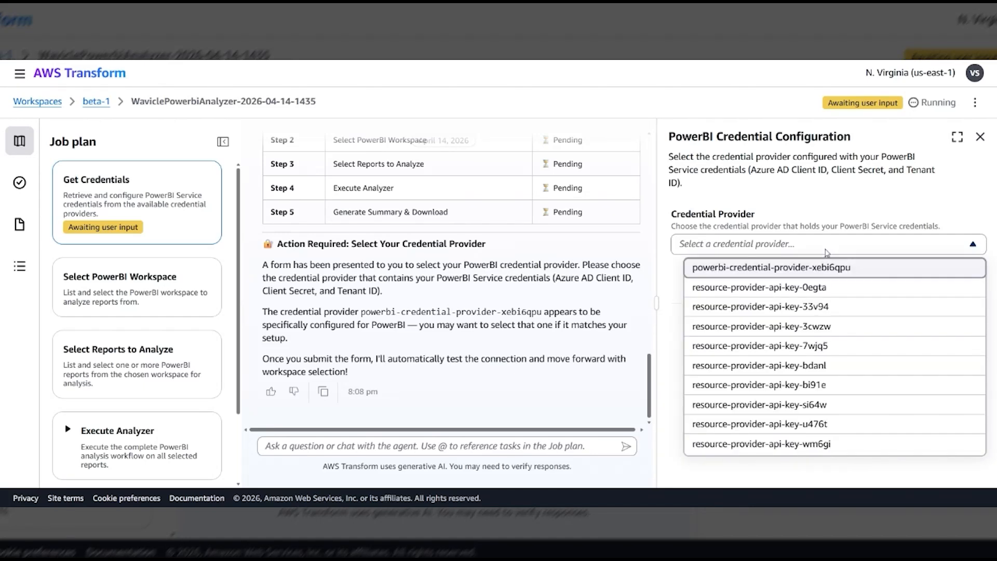
click(800, 408)
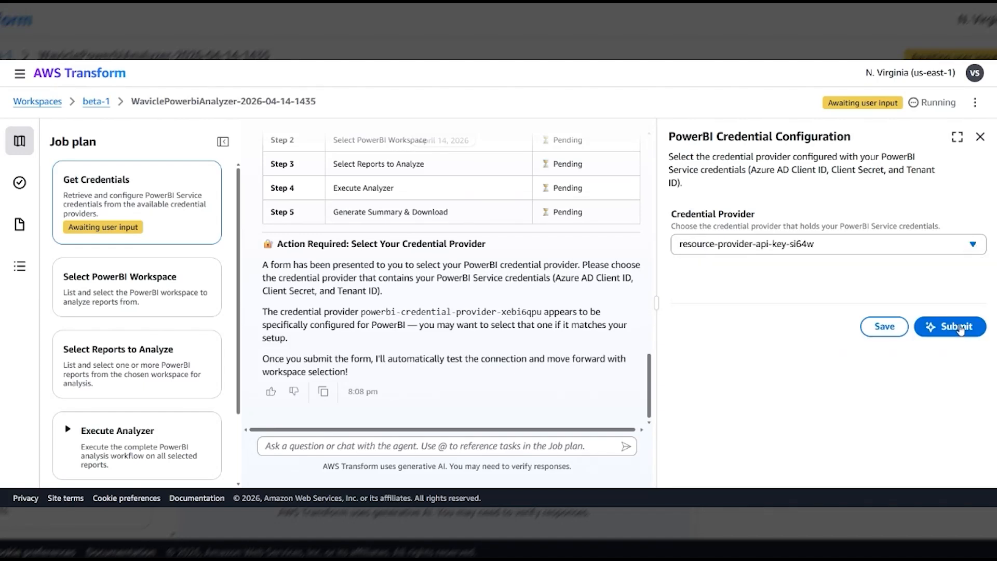
click(959, 327)
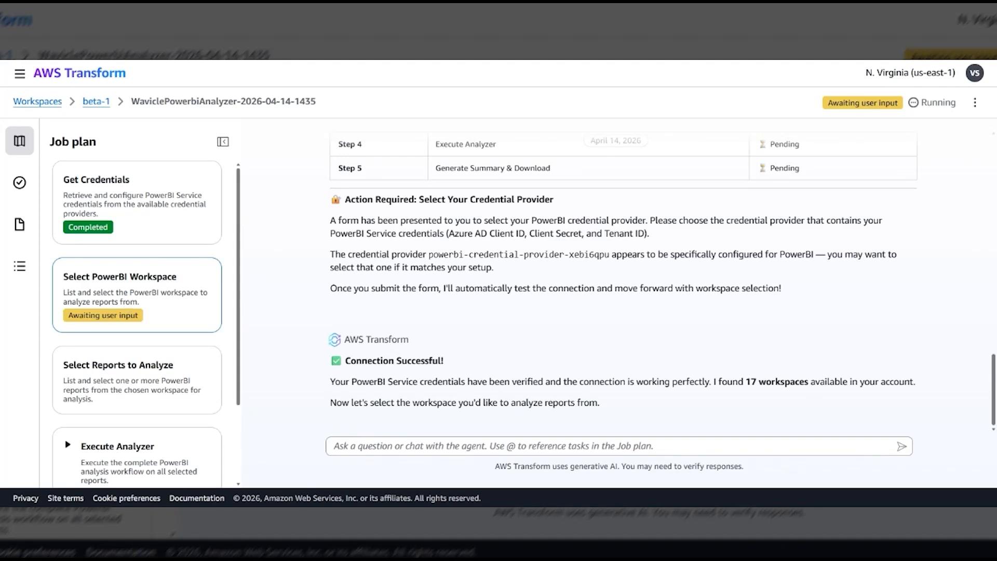
Choose PBI_Demo as the PowerBI workspace to analyze and submit the selection.
click(165, 300)
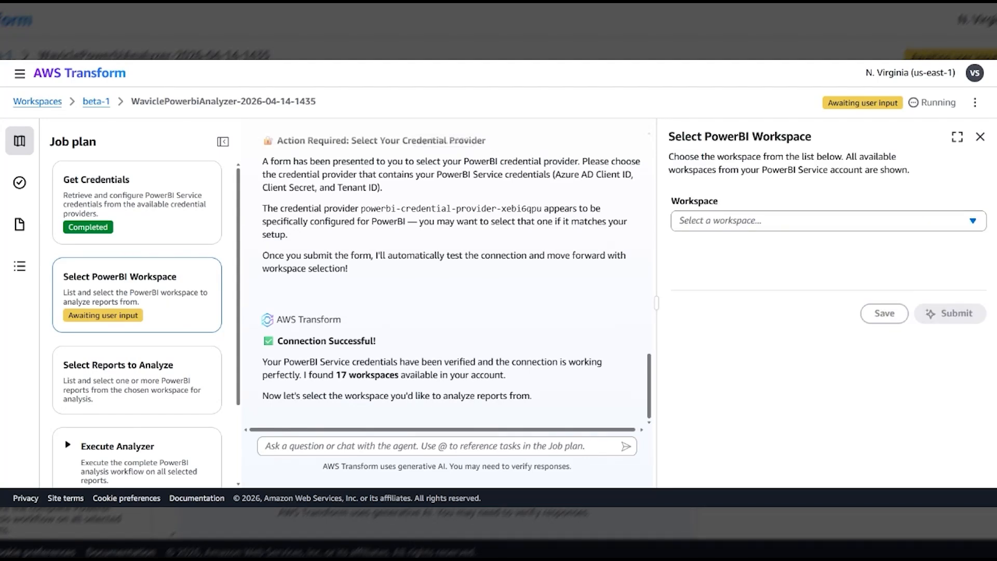
click(777, 223)
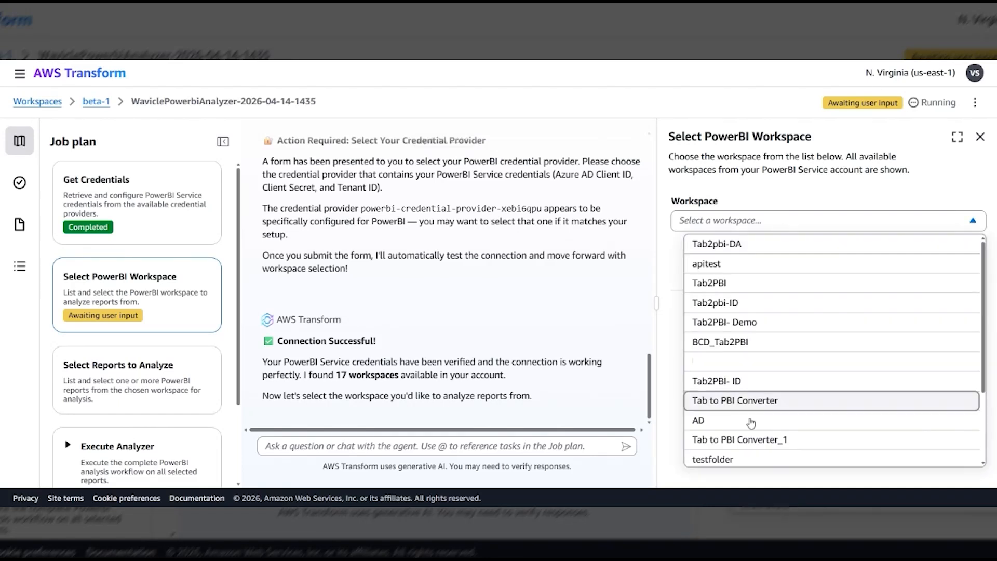
scroll(750, 438, down, 2)
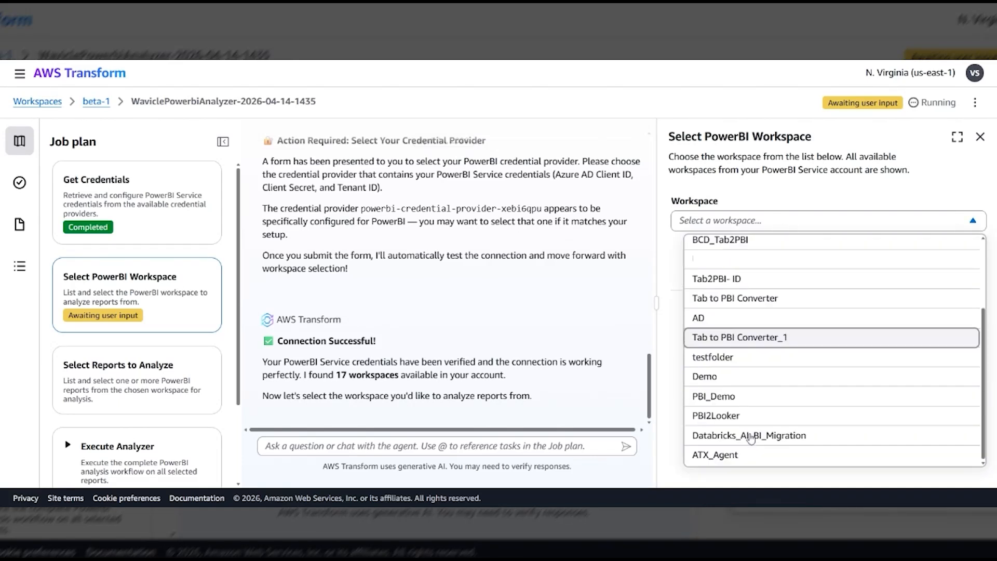
click(720, 396)
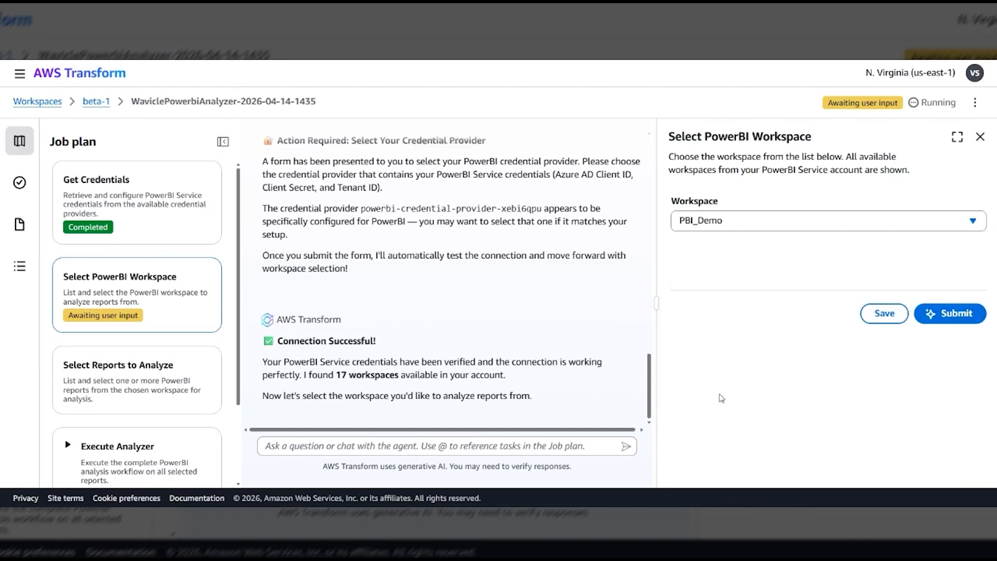
click(945, 321)
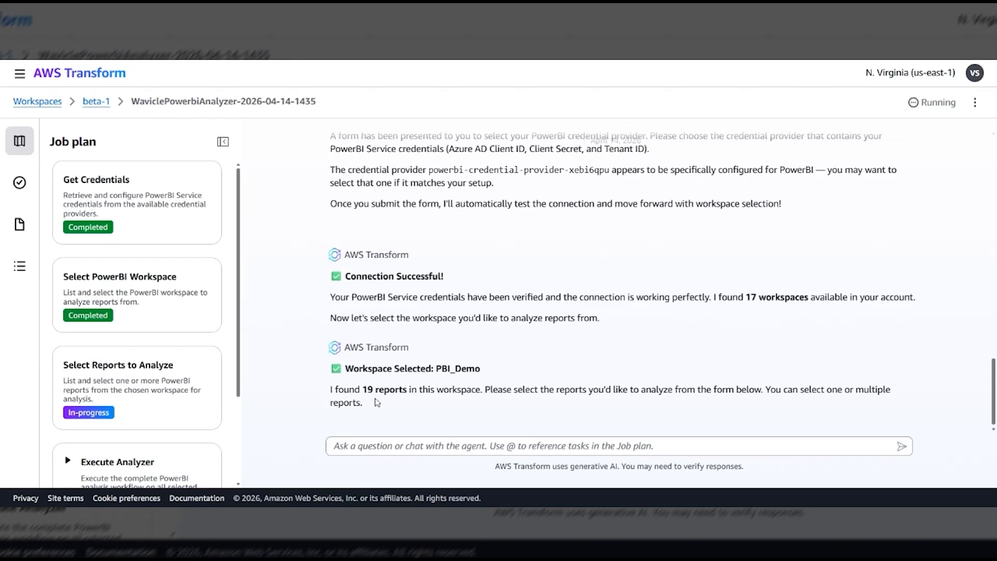
Select the User Streaming Analysis report for analysis and submit the selection.
click(219, 393)
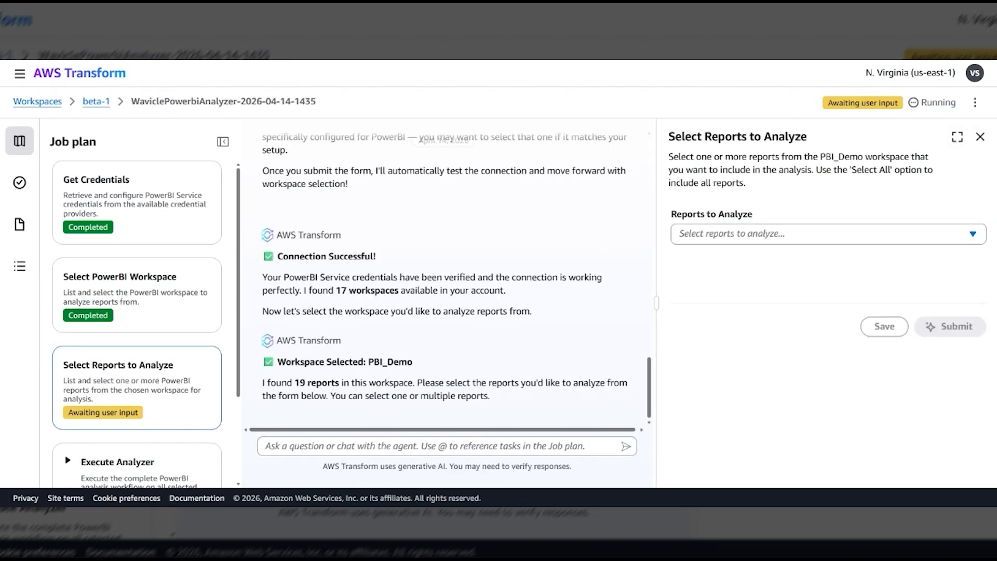
click(804, 236)
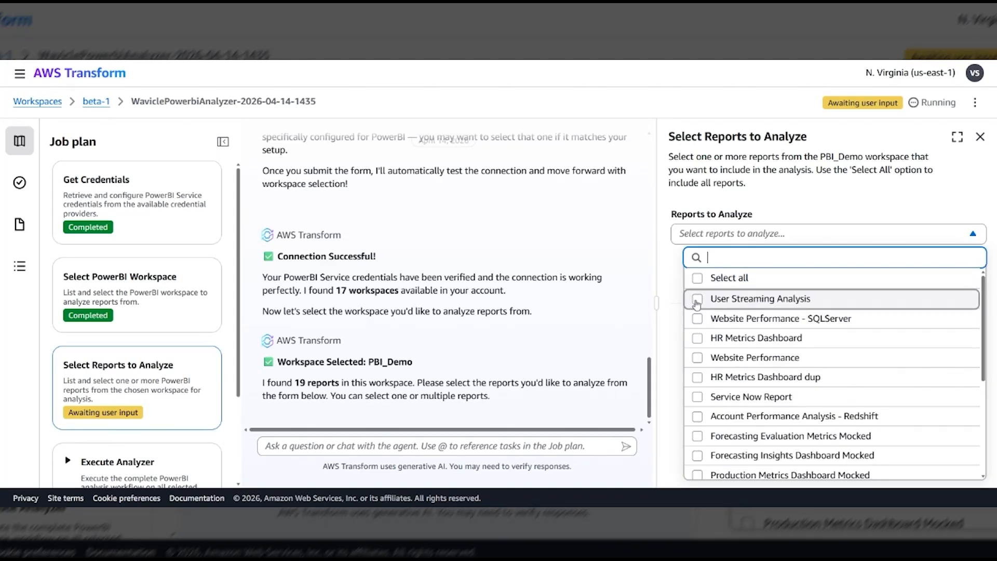
click(697, 300)
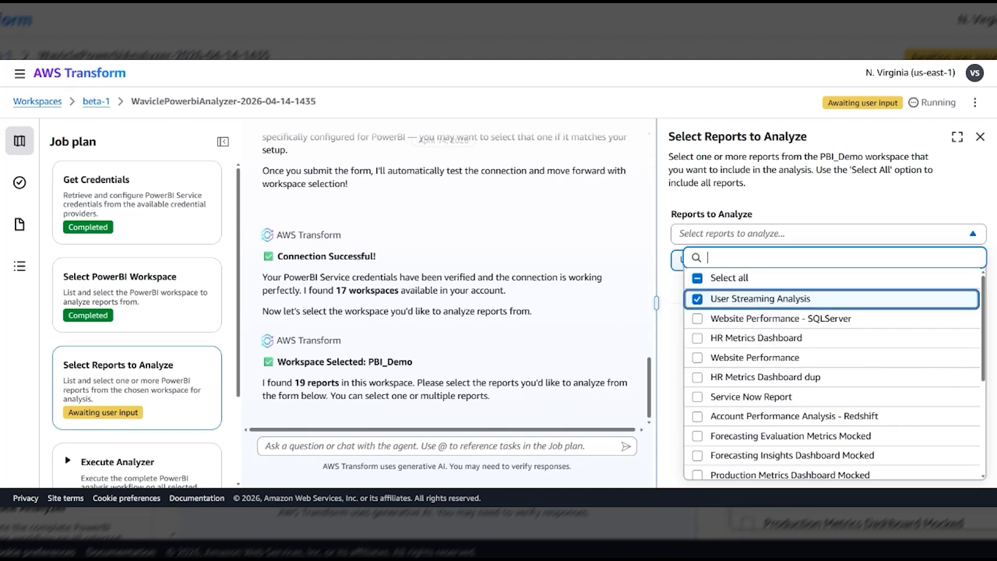
click(673, 360)
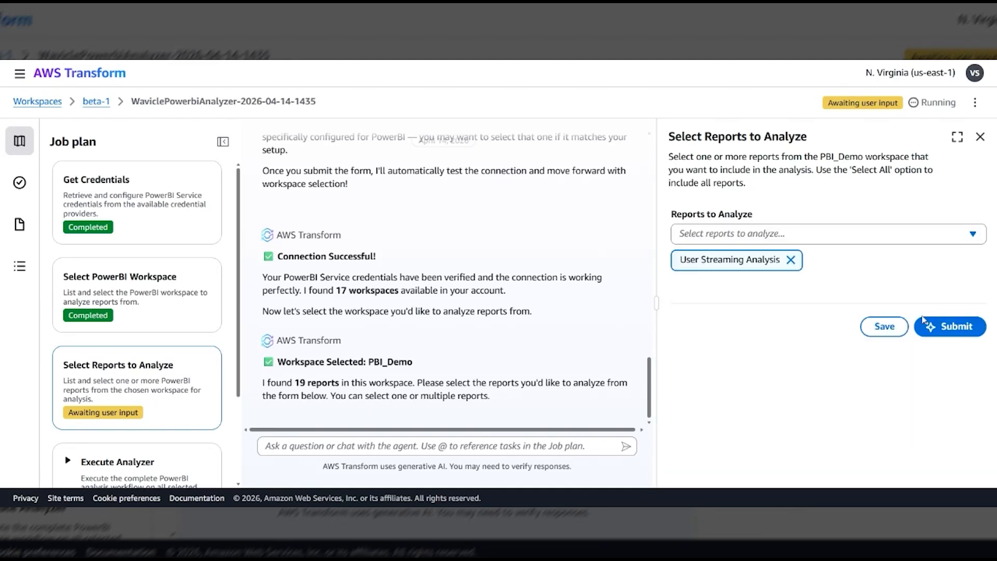
click(942, 330)
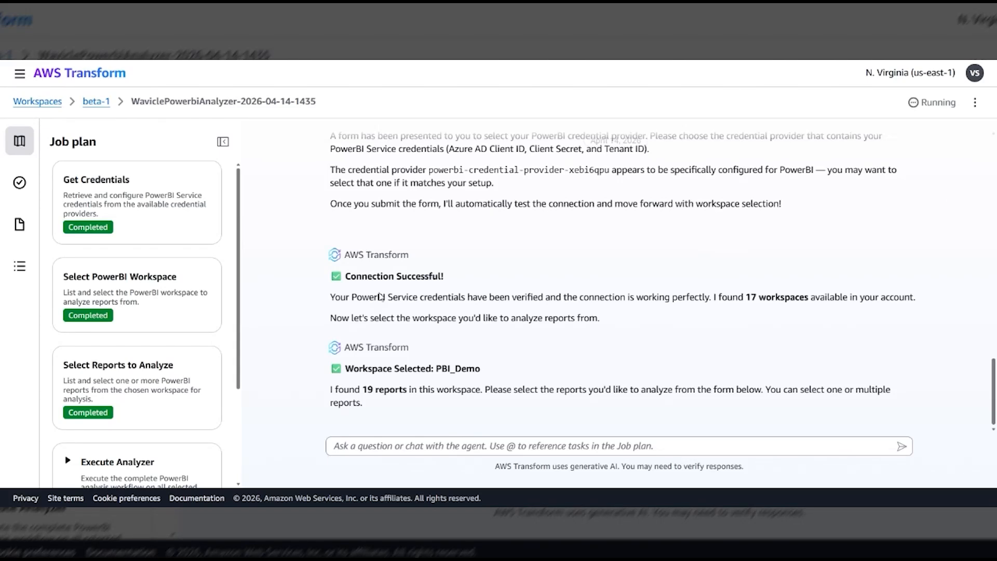
Expand the Execute Analyzer stage to examine its substeps, and read the next-step instructions for the pbi_package.zip package.
scroll(157, 406, down, 1)
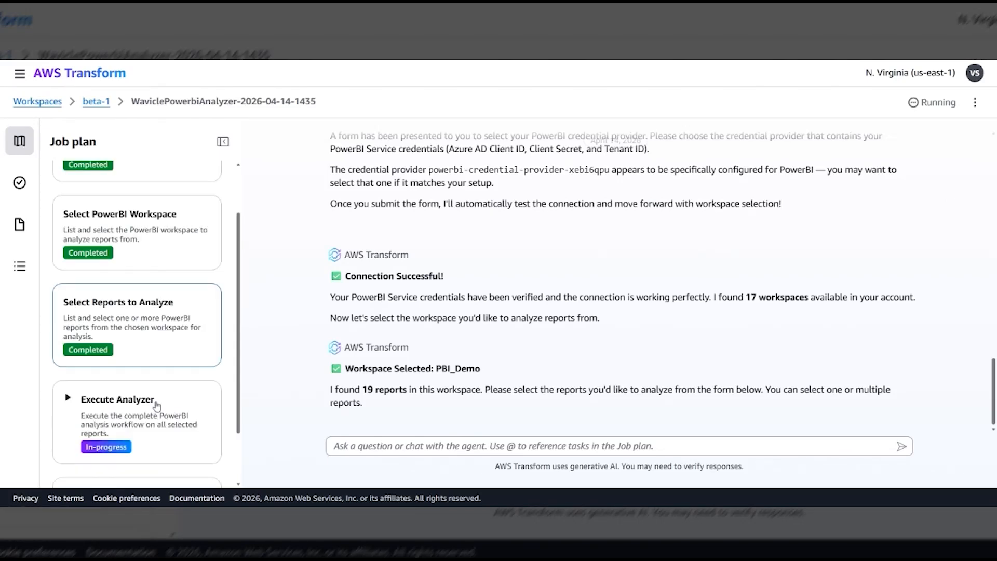
scroll(157, 405, down, 1)
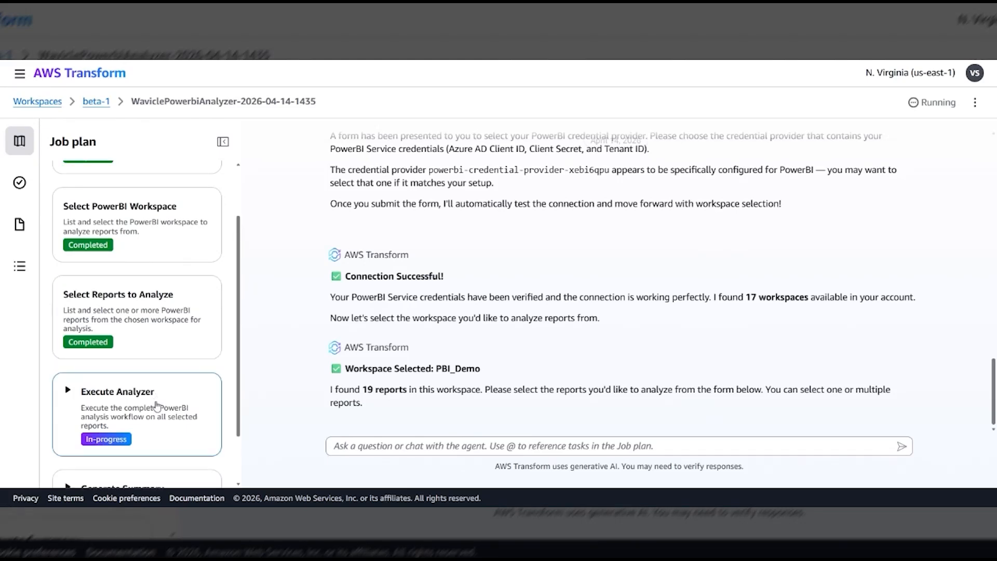
scroll(68, 375, down, 1)
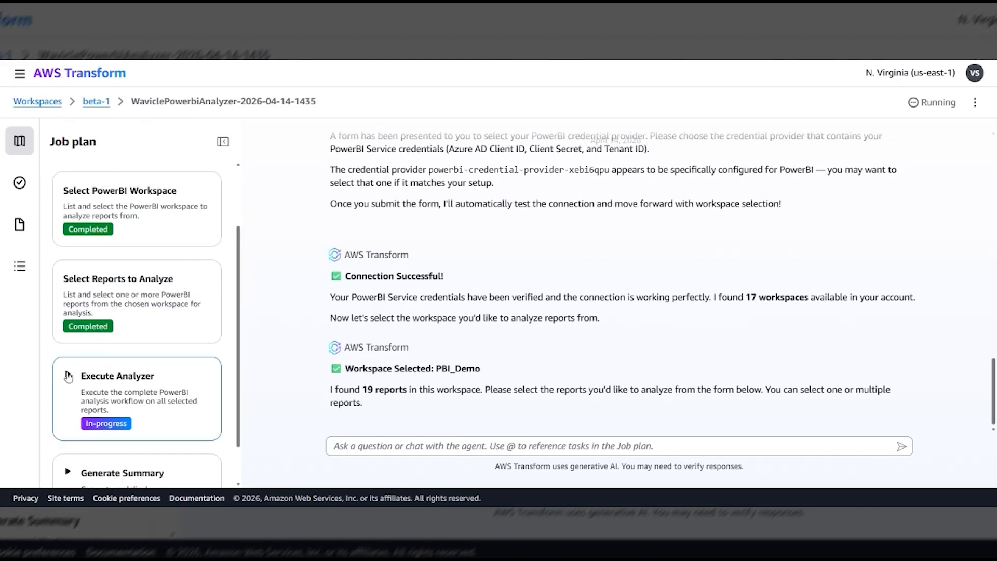
scroll(68, 375, down, 1)
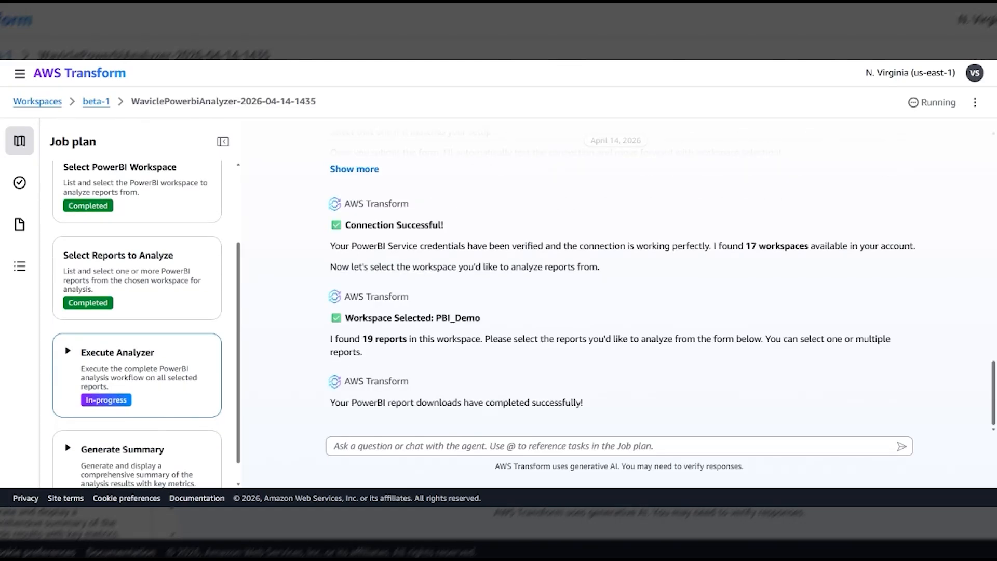
click(68, 353)
scroll(75, 332, down, 3)
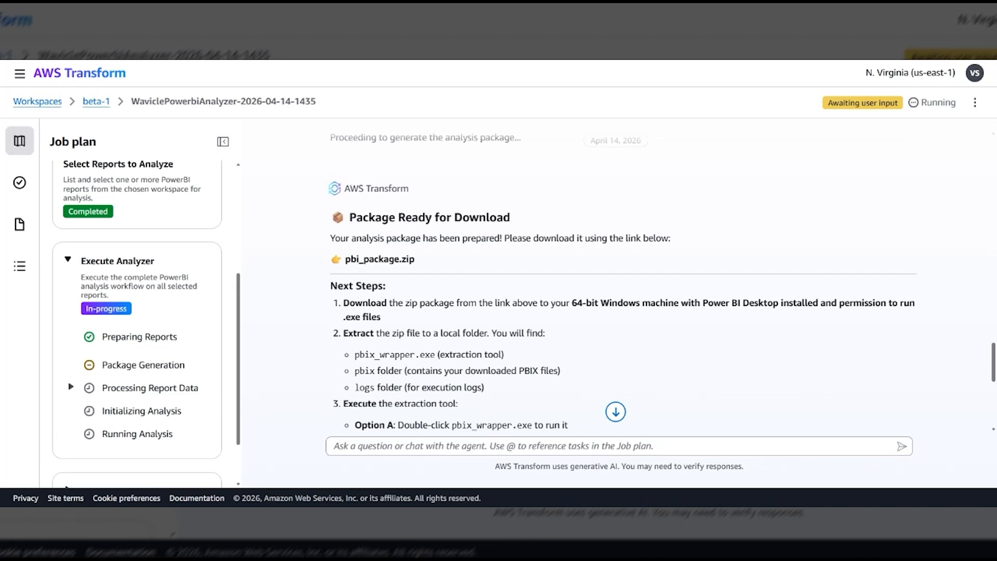
scroll(617, 286, down, 2)
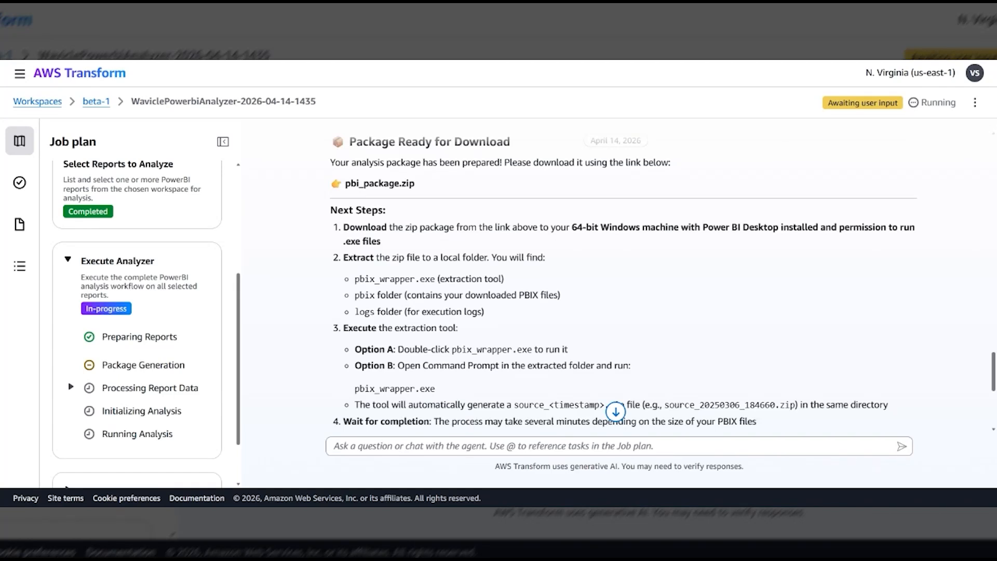
scroll(618, 286, down, 2)
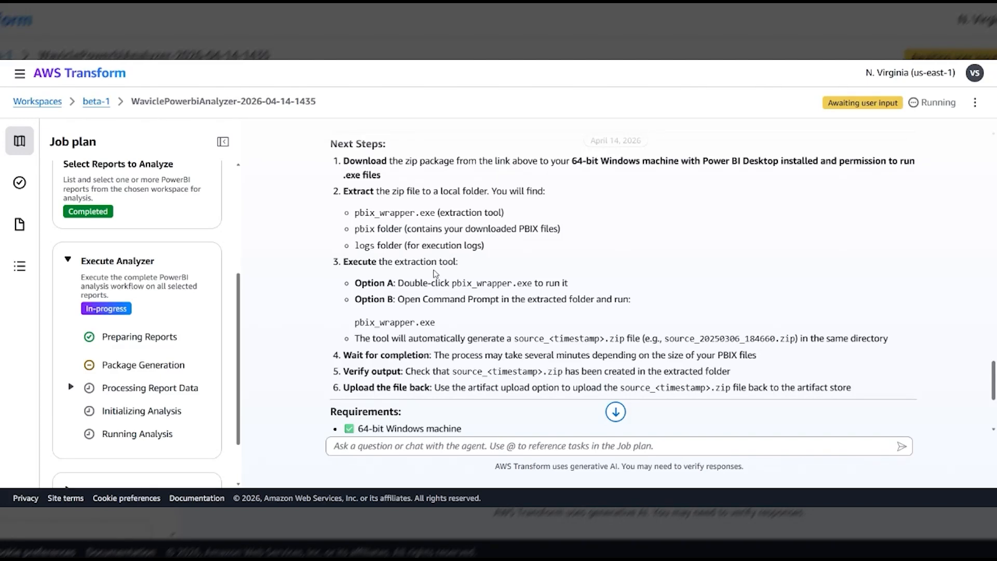
Read the remaining package instructions and requirements, and list the contents of the Downloads folder in Command Prompt.
scroll(435, 274, down, 2)
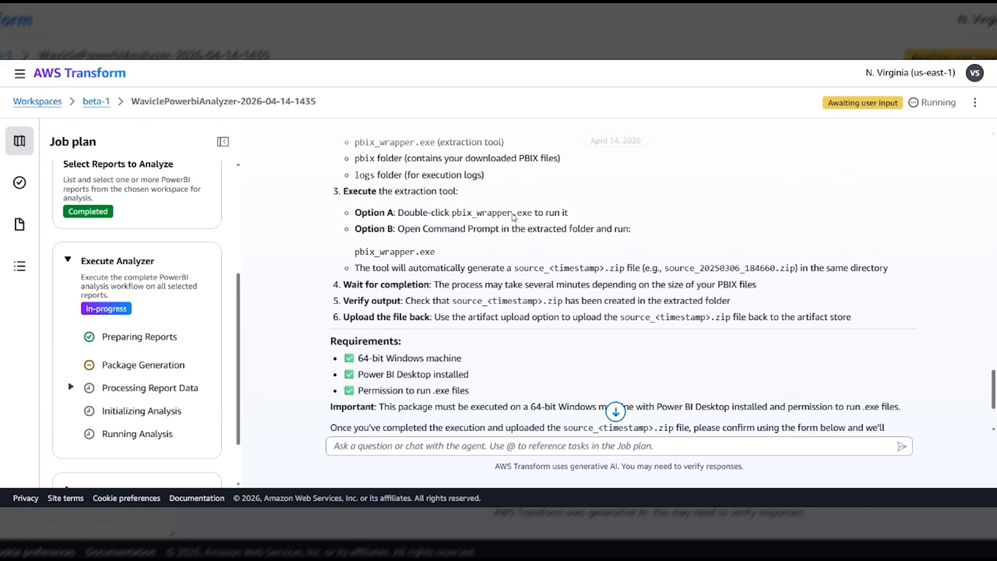
scroll(493, 318, down, 1)
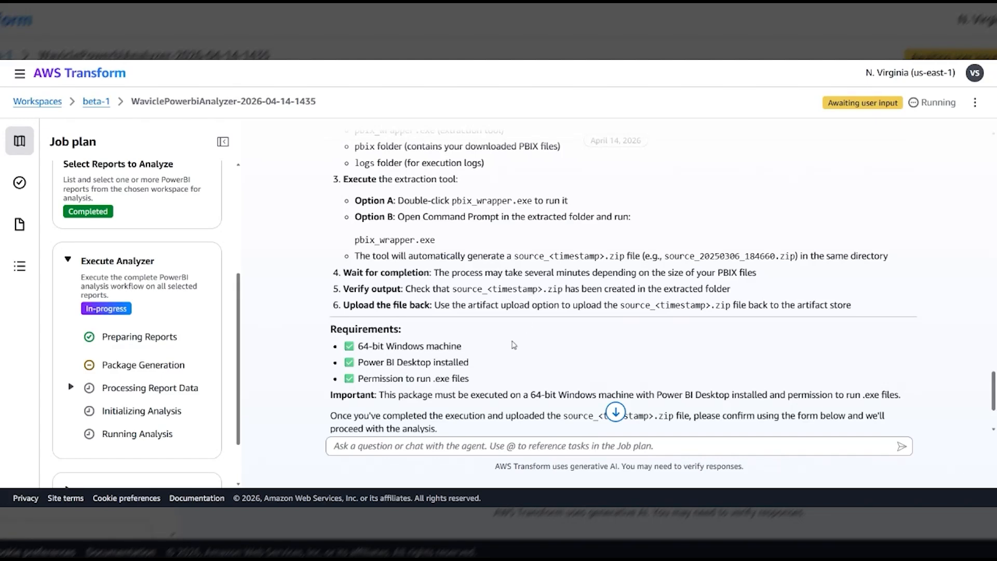
scroll(513, 345, down, 2)
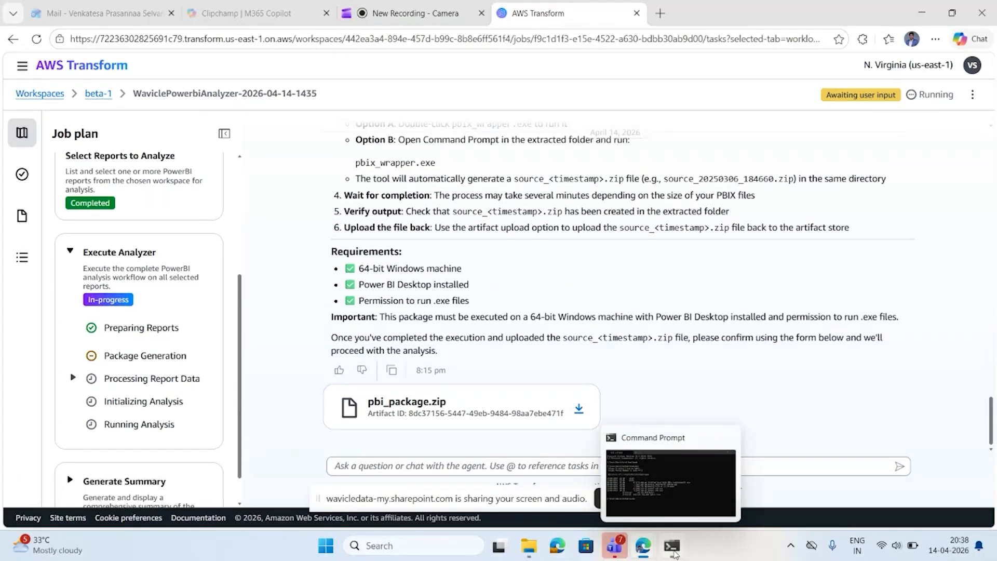
click(675, 554)
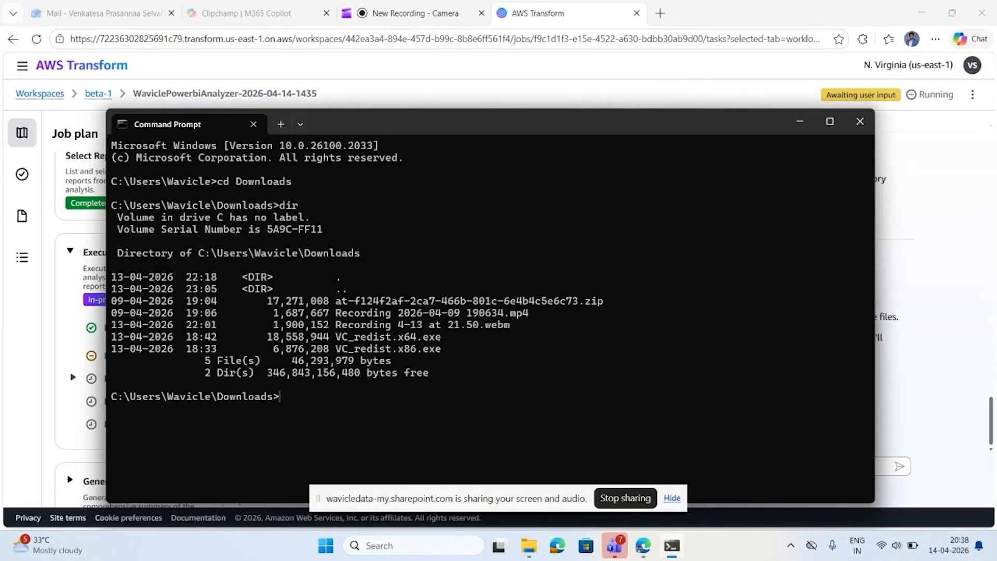
text(dir)
key(Return)
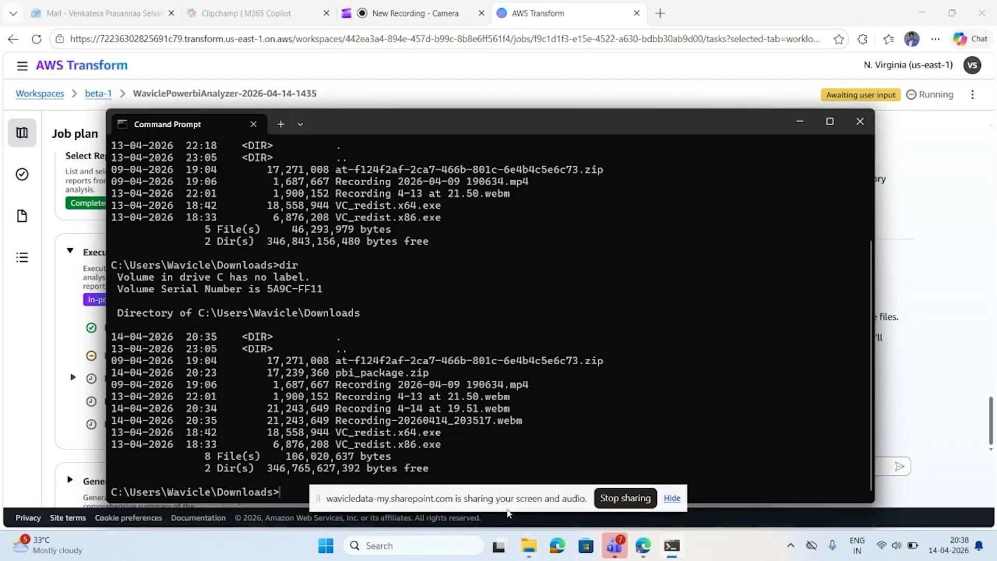
Switch to File Explorer and extract the pbi_package zip archive into a pbi_package folder in Downloads.
click(528, 545)
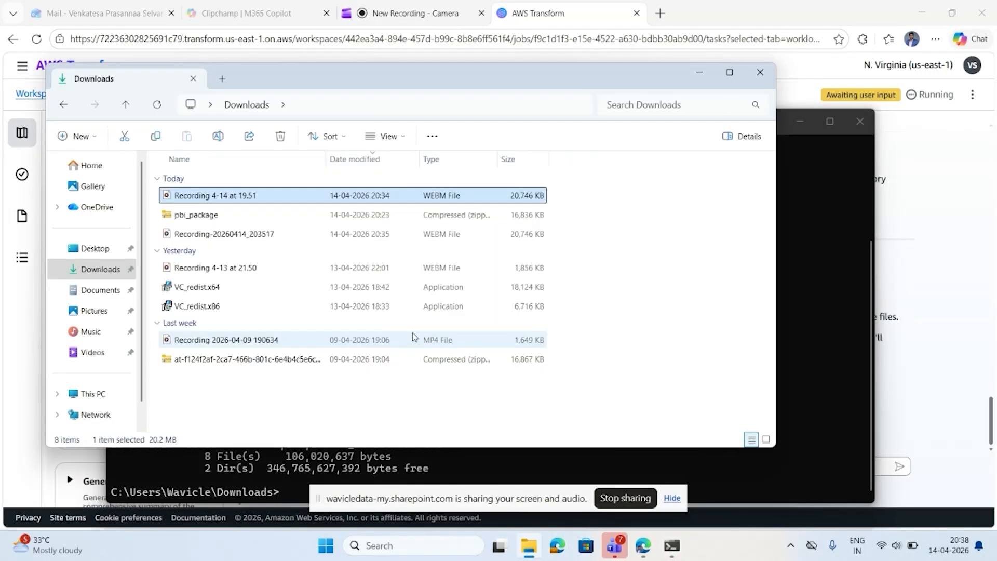
click(212, 215)
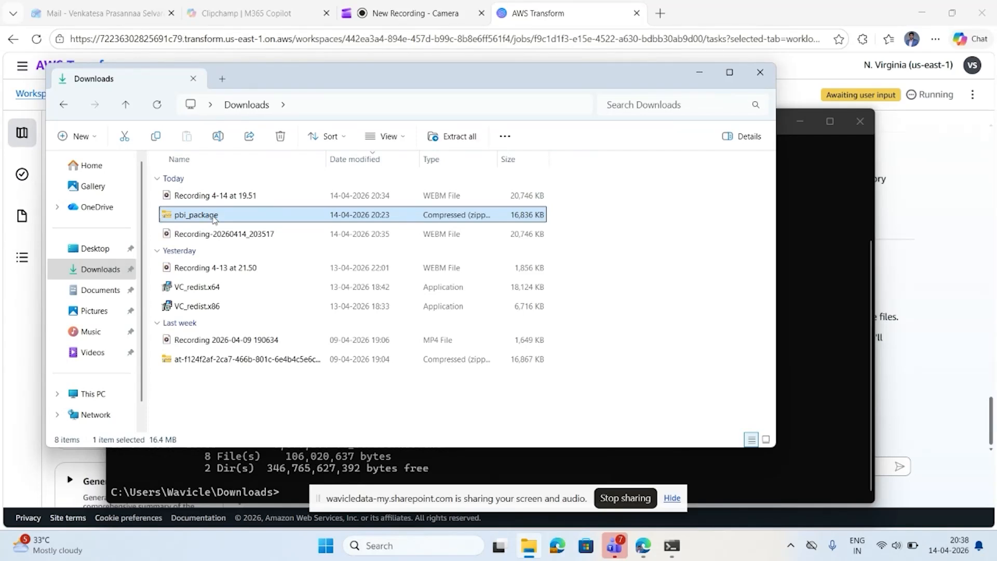
right_click(213, 219)
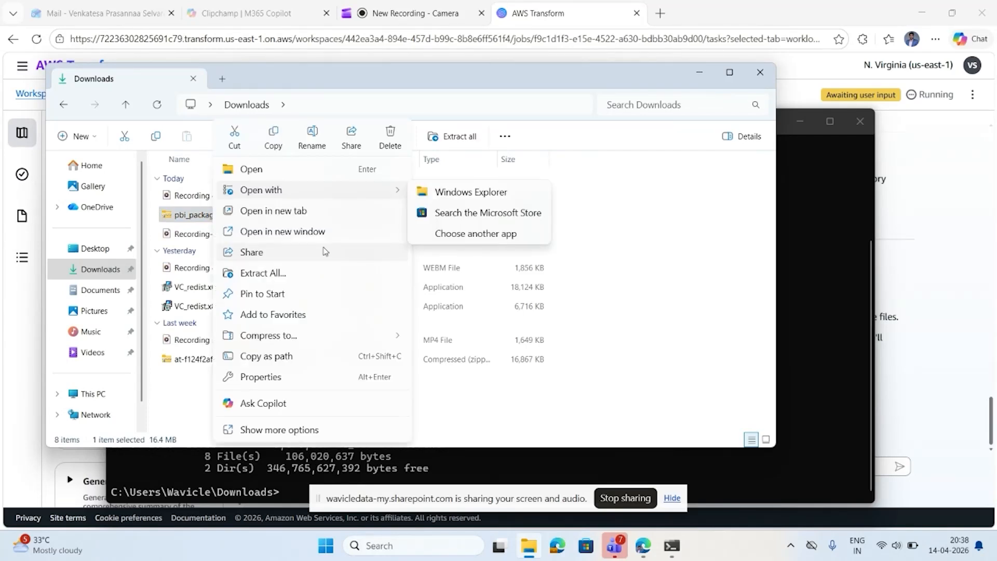
click(280, 231)
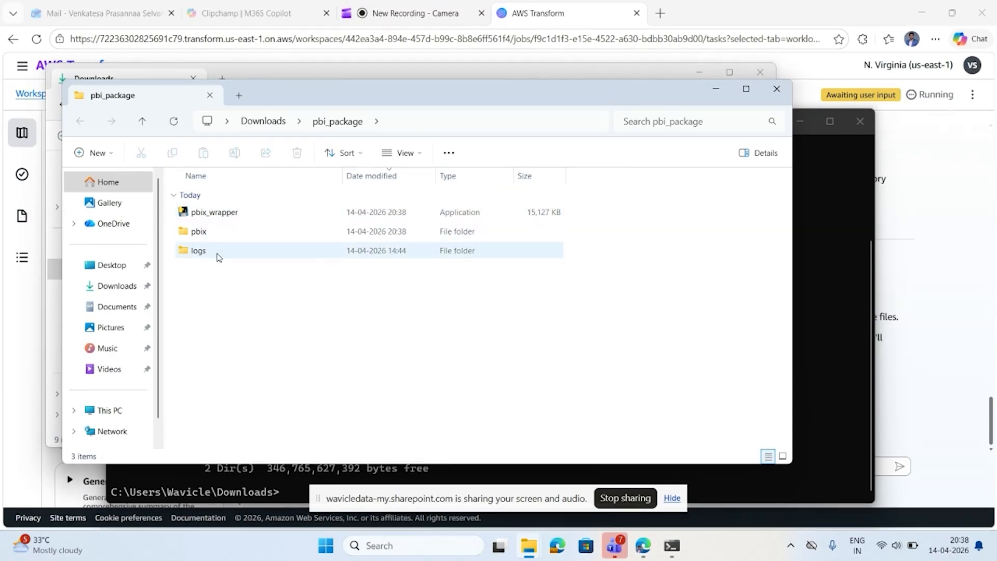
Inspect the contents of the pbix and logs folders inside the extracted pbi_package folder.
click(199, 232)
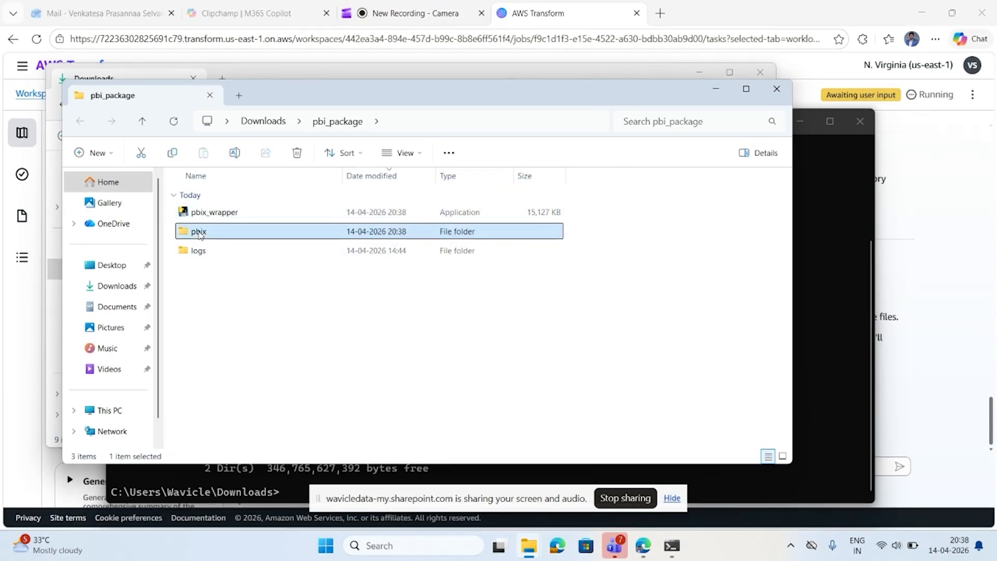
double_click(199, 232)
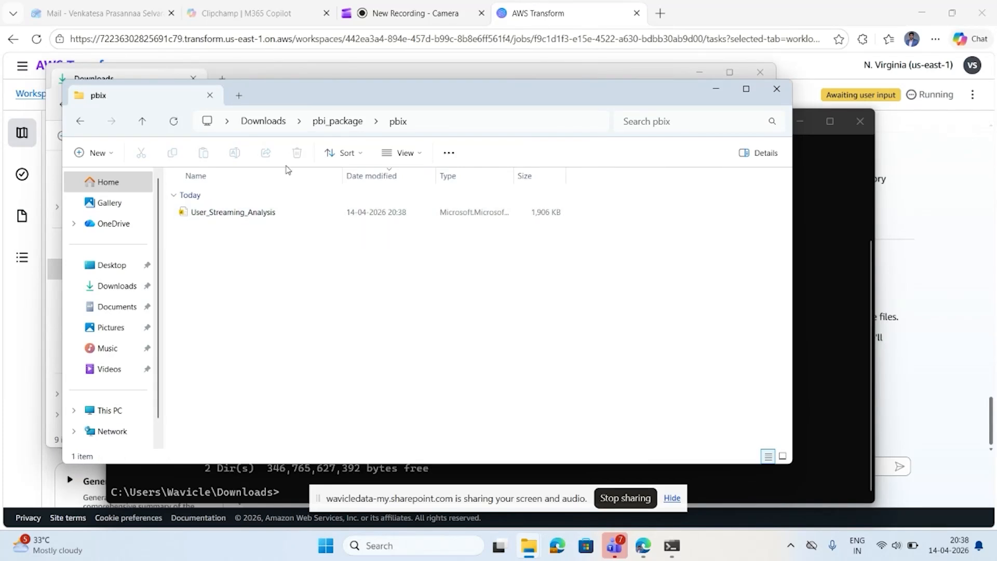
click(337, 121)
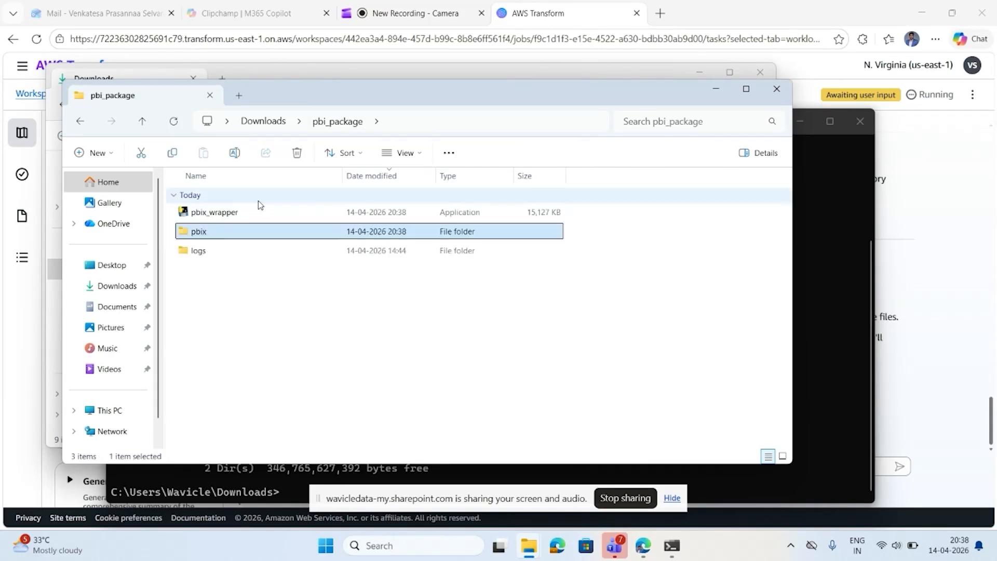
click(204, 253)
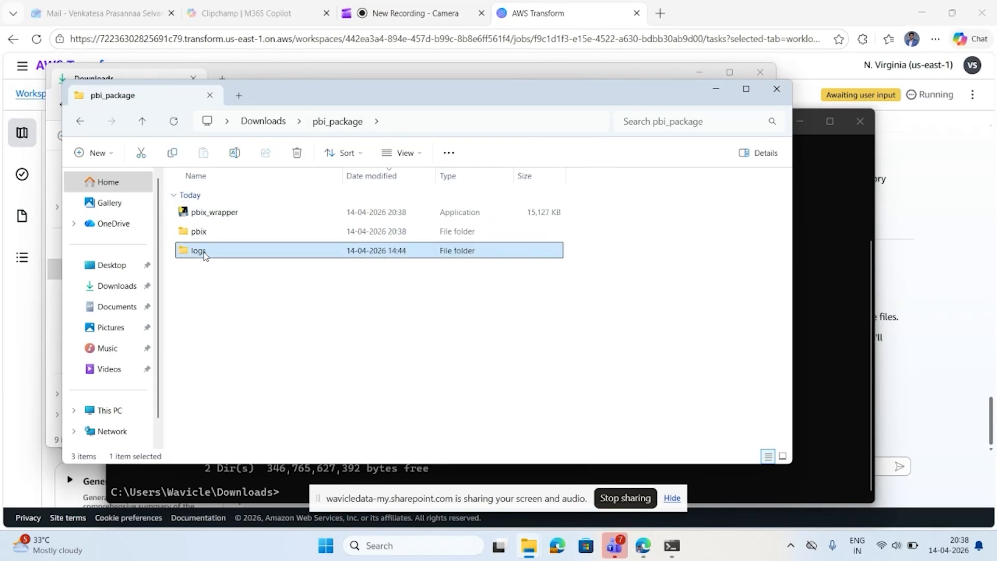
double_click(205, 254)
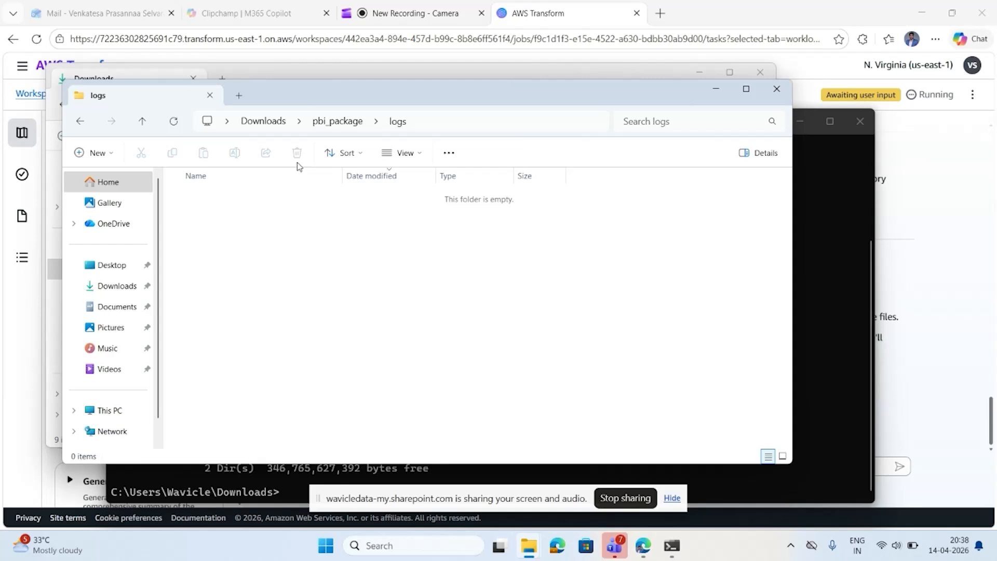
click(335, 121)
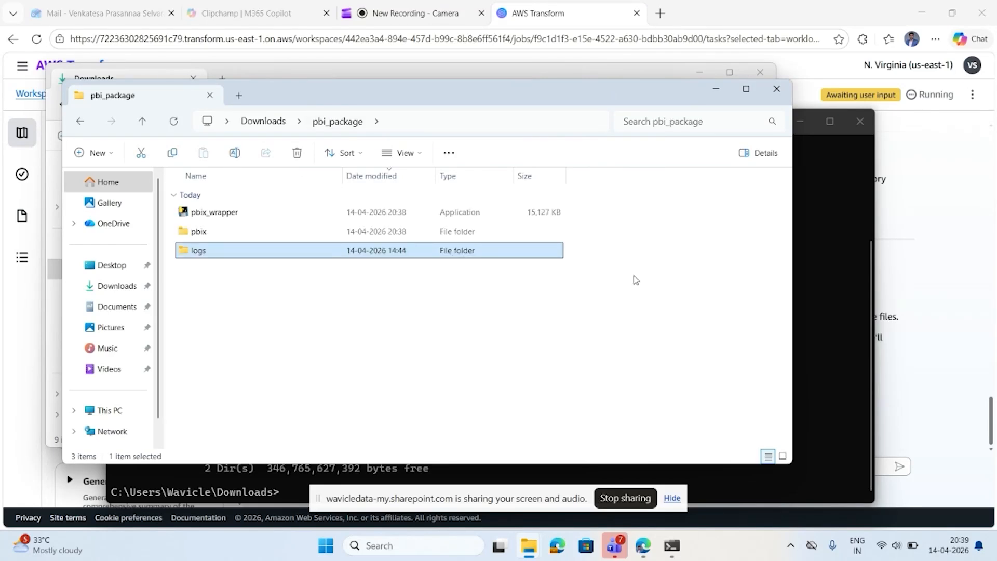
Run pbix_wrapper.exe from the pbi_package folder in Command Prompt, and check that folder in File Explorer for the output zip.
click(834, 343)
text(cd pbi_package)
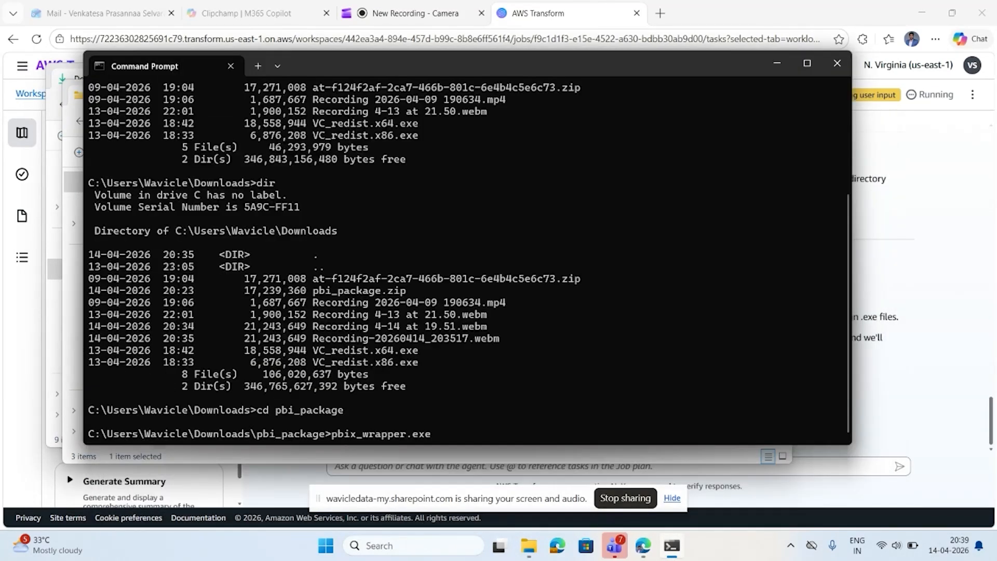
key(Return)
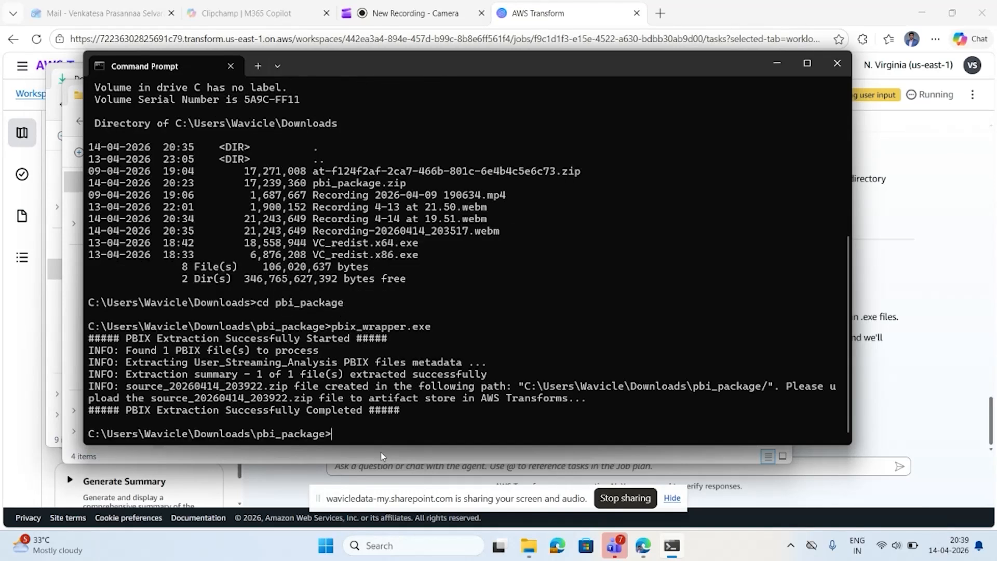
click(378, 459)
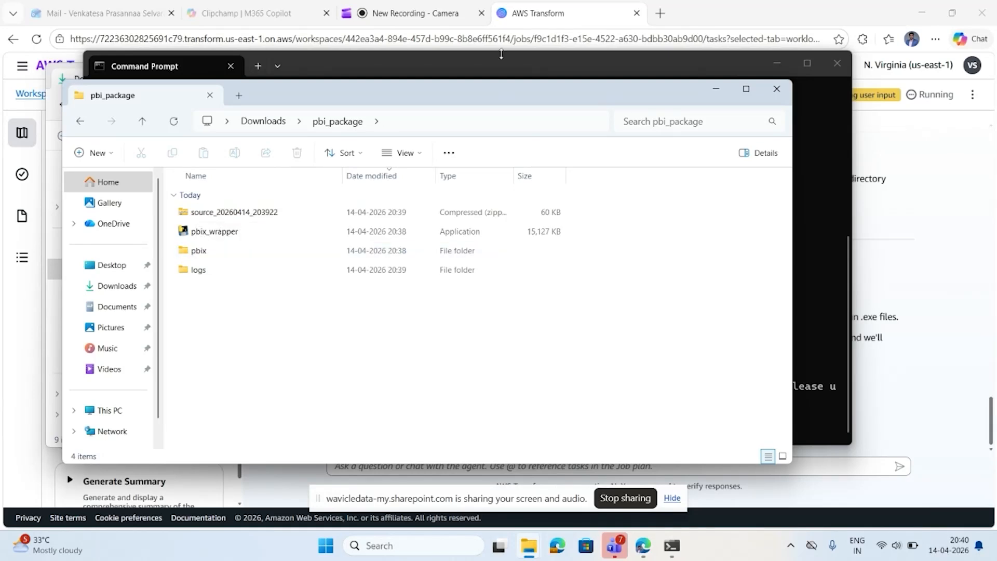
Switch to AWS Transform, upload source_20260414_203922.zip from the pbi_package folder as a job artifact, and check it in User Uploads.
click(545, 16)
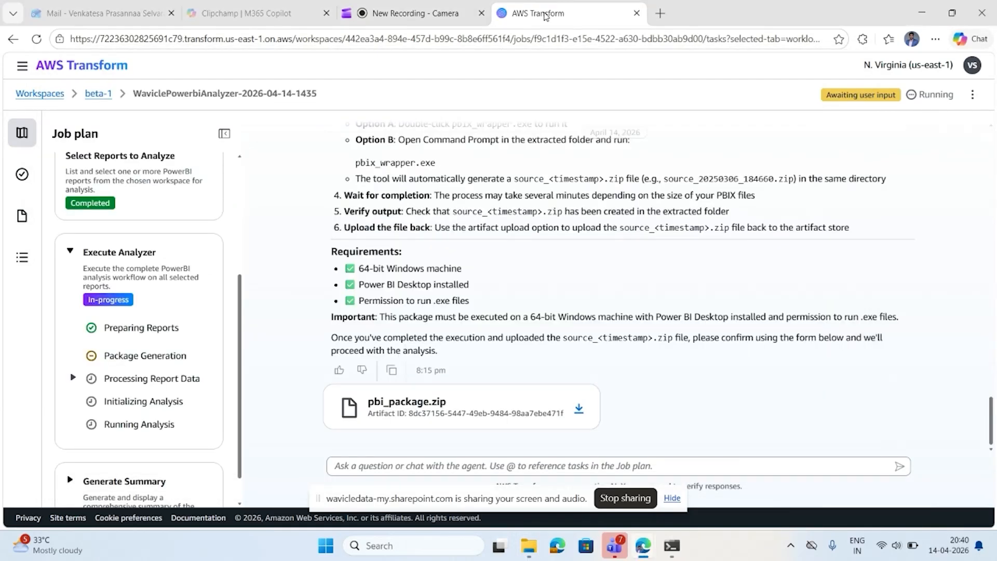
click(21, 219)
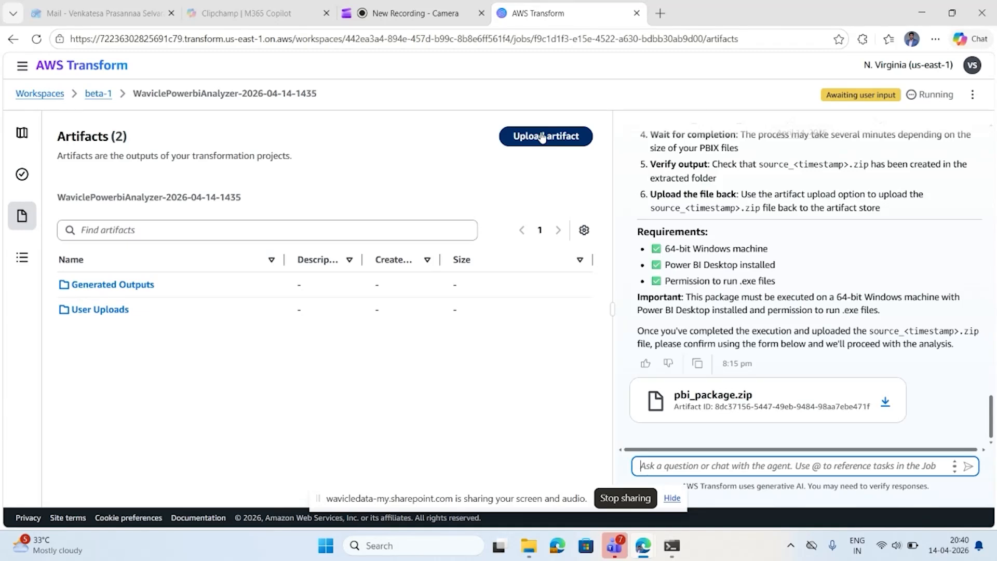
click(541, 136)
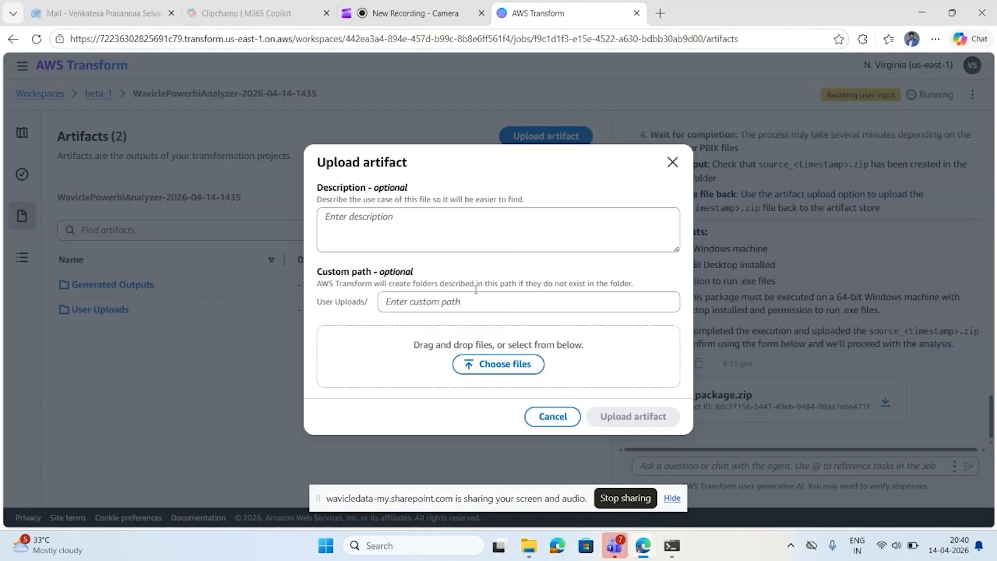
click(500, 366)
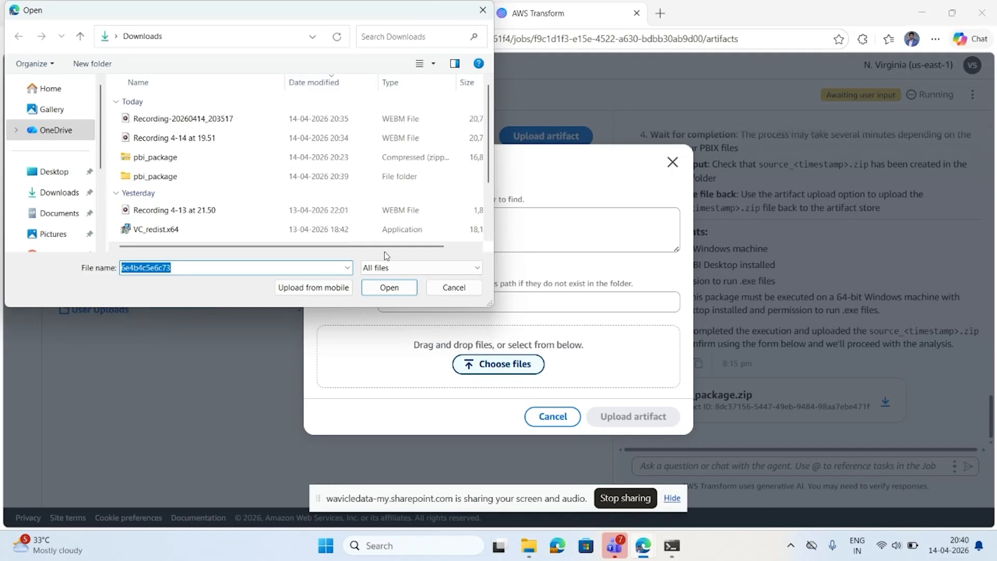
double_click(160, 182)
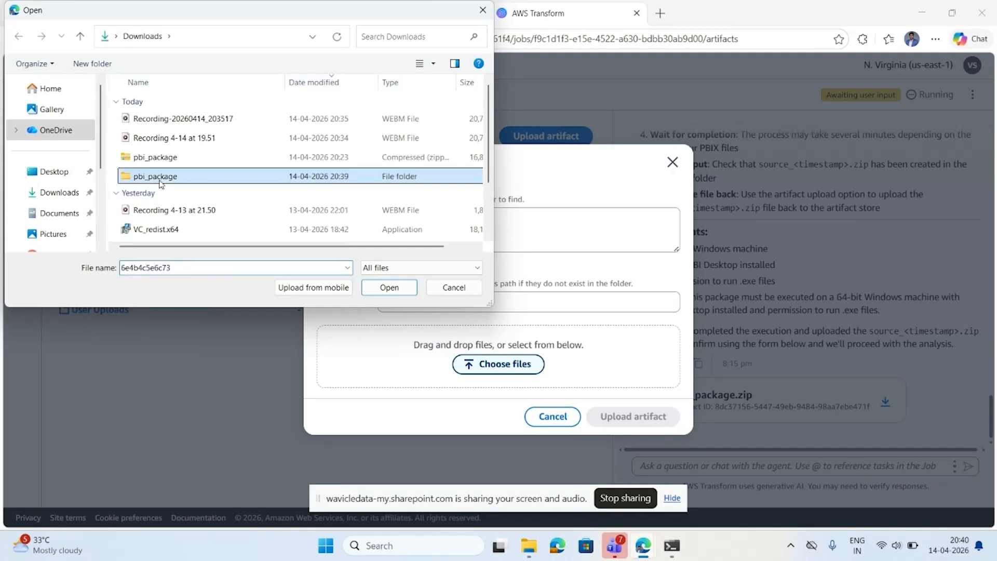
click(183, 121)
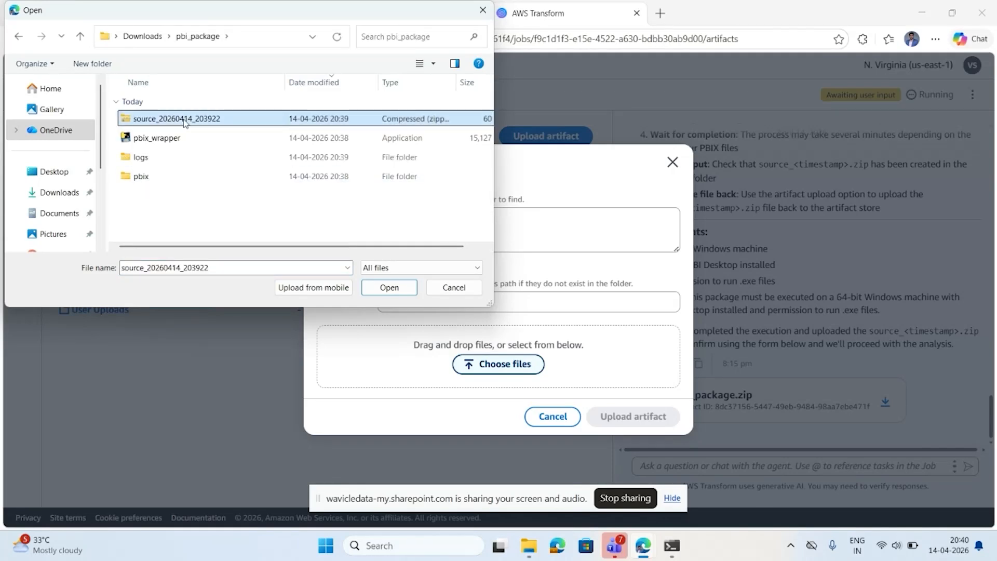
click(386, 290)
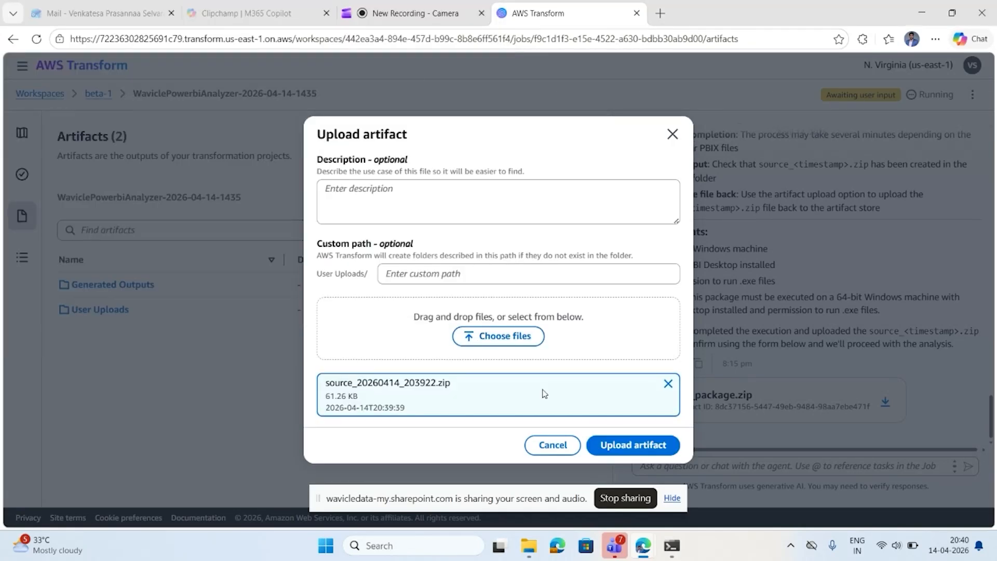
click(625, 446)
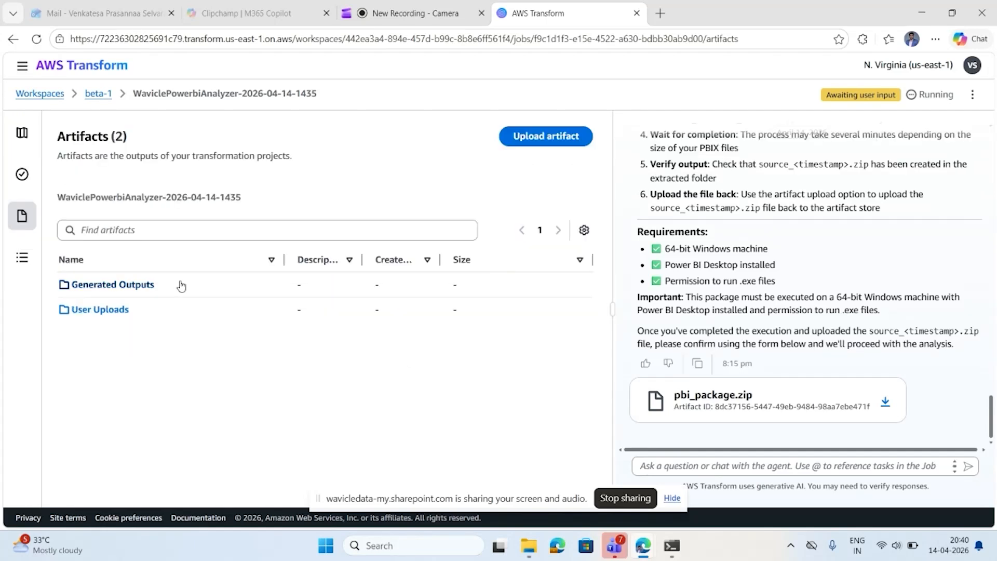
click(103, 310)
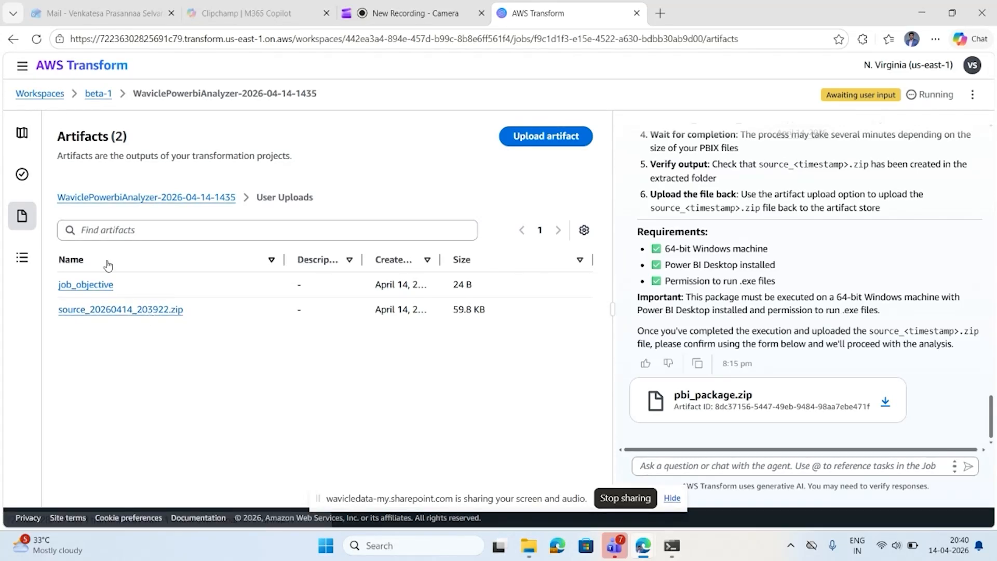
Confirm the package download, extraction and source zip upload for the Package Generation step, and submit the confirmation.
click(24, 136)
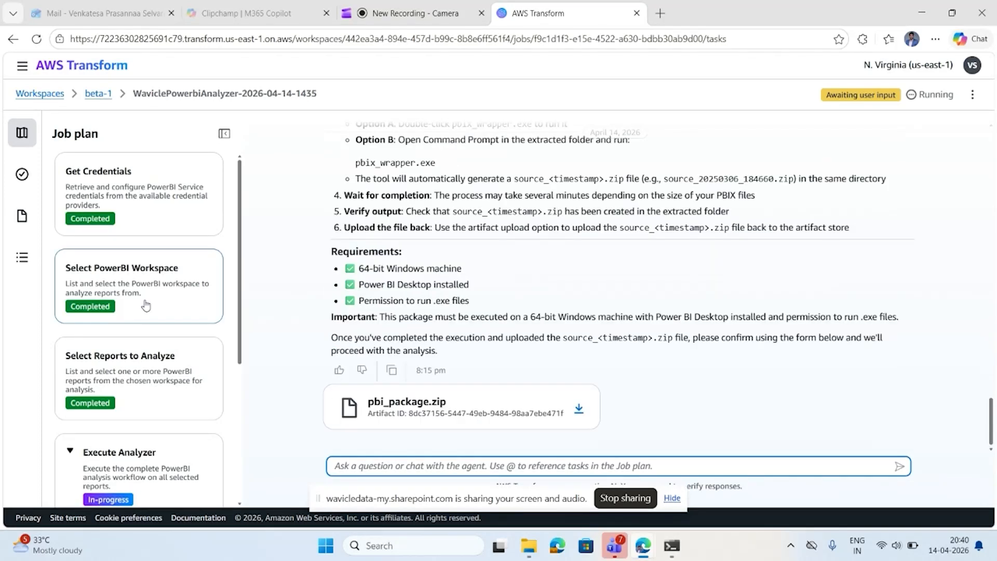
scroll(146, 306, down, 3)
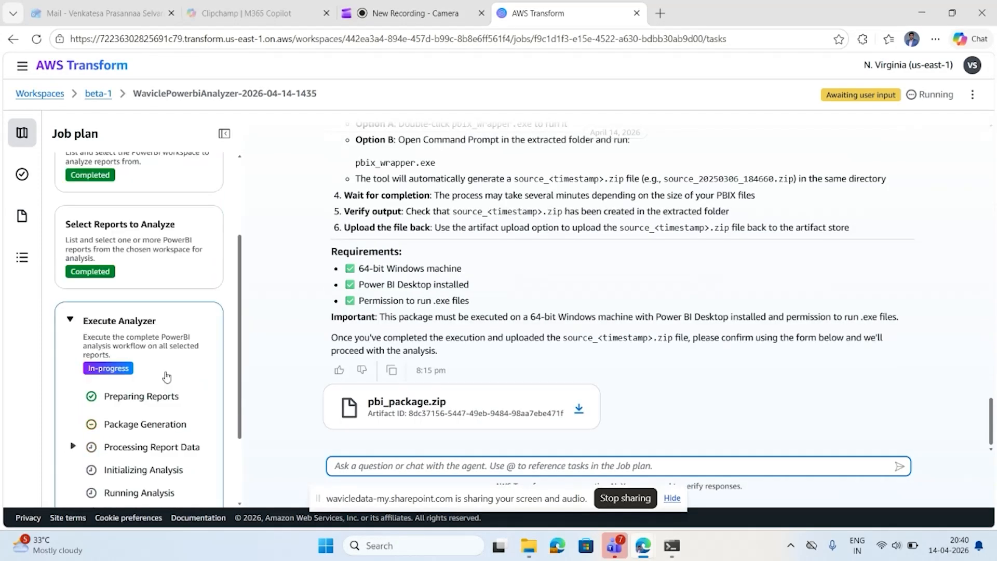
click(148, 424)
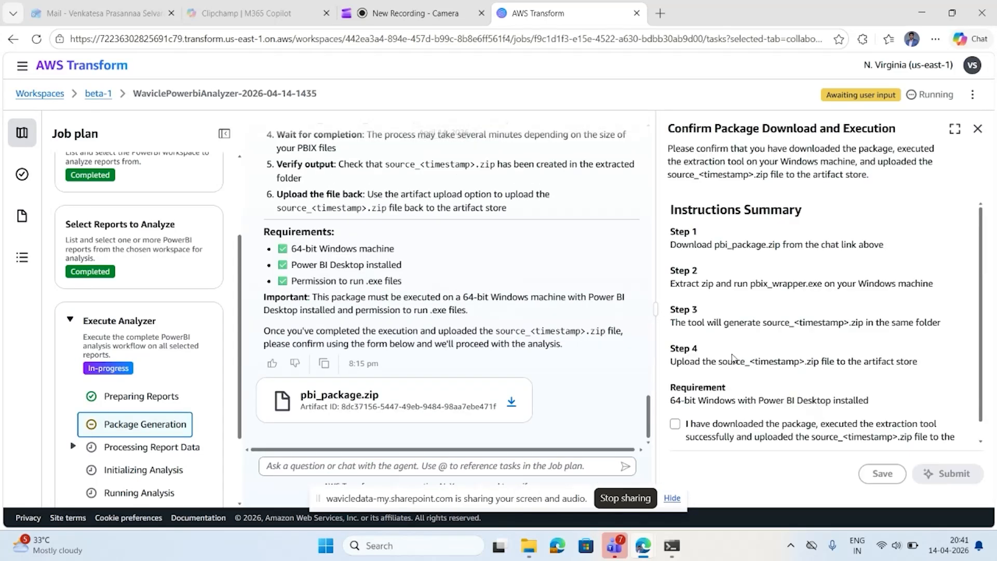
scroll(732, 358, down, 1)
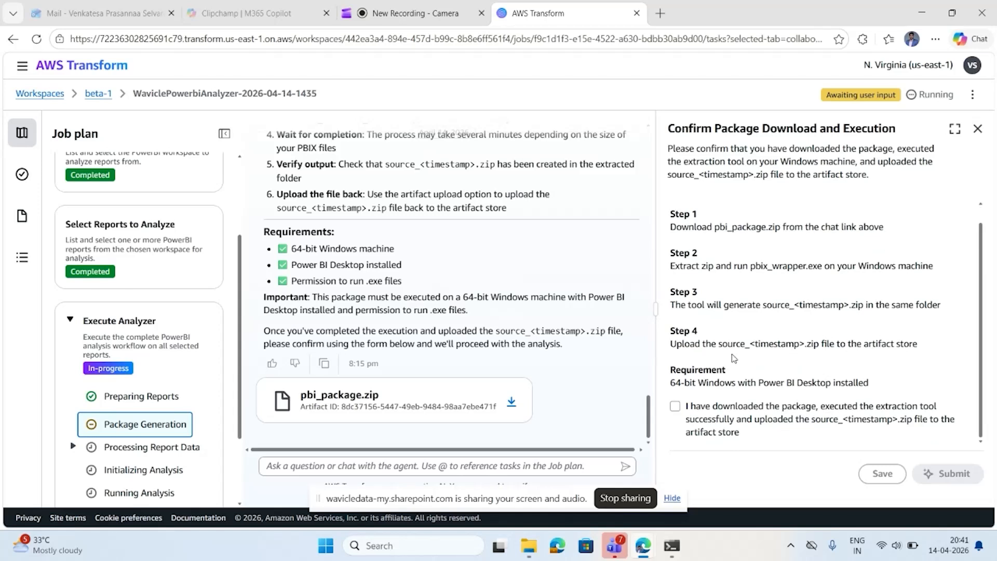
click(674, 407)
click(675, 407)
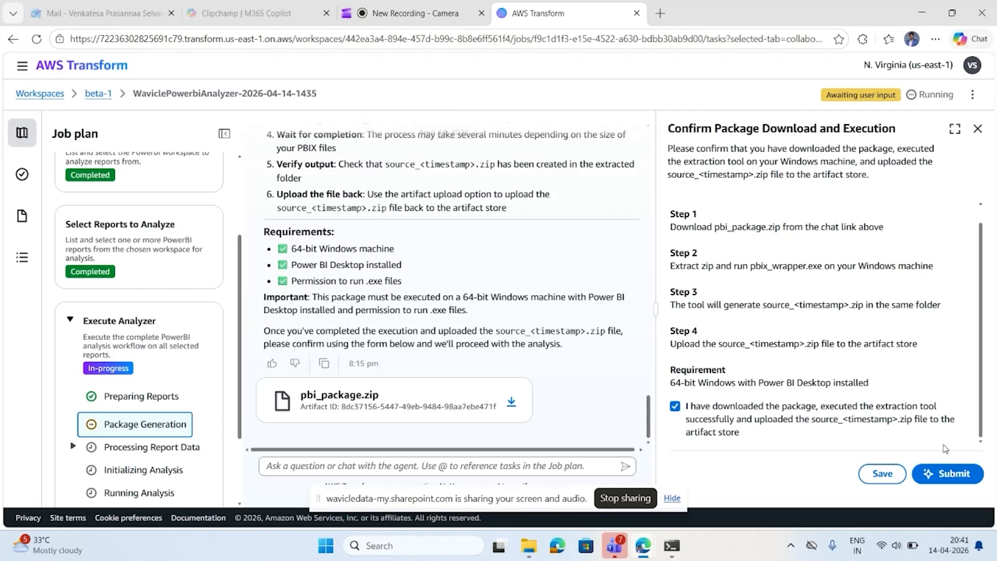
click(942, 475)
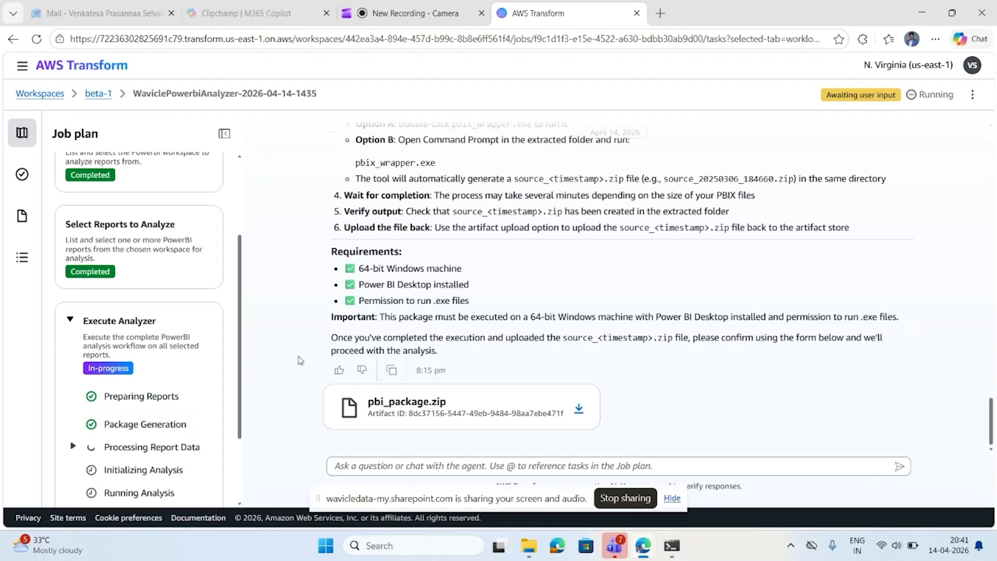
Expand Processing Report Data in the Execute Analyzer stage to examine its substeps.
scroll(174, 327, down, 1)
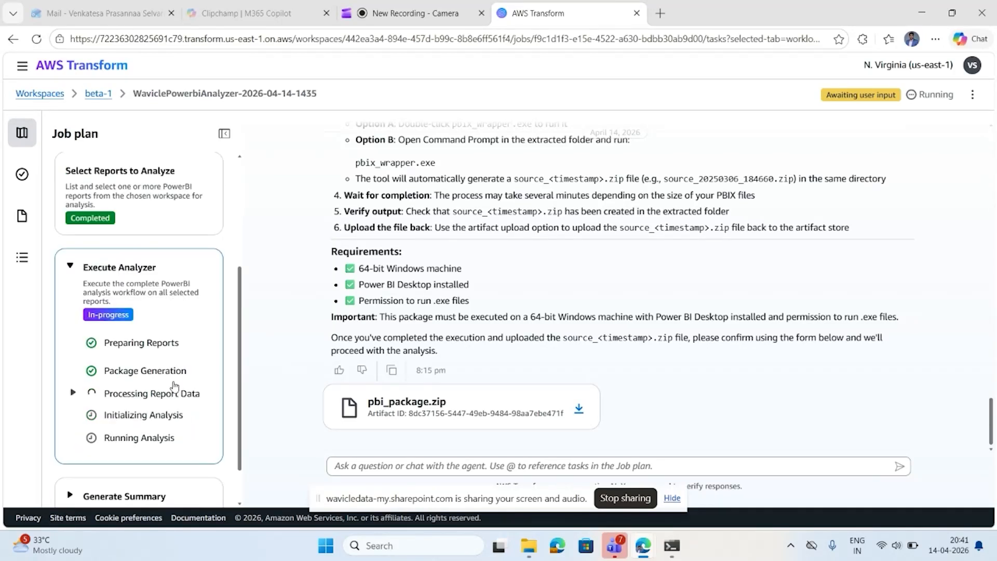
click(73, 391)
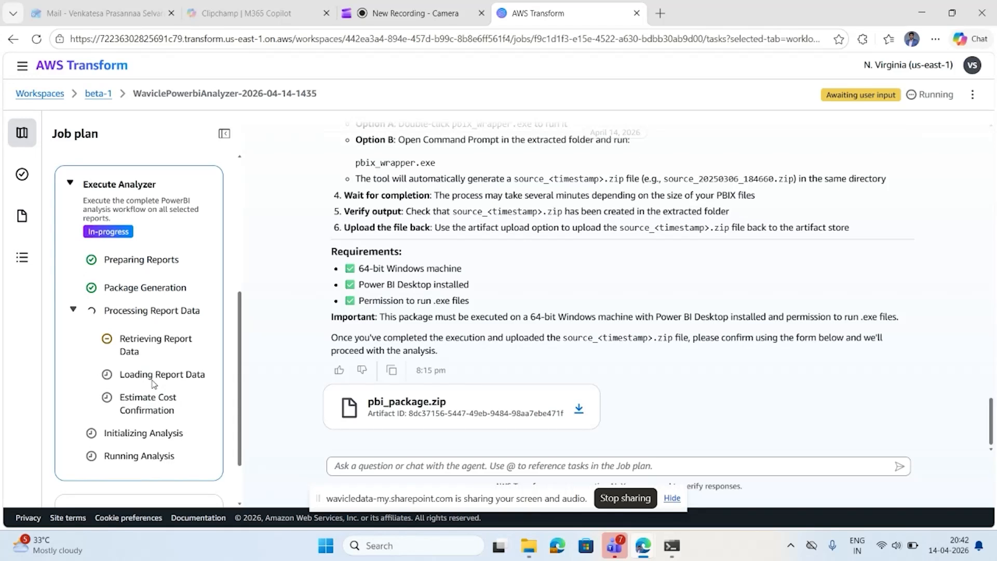
Confirm in the Retrieving Report Data substep that source_20260414_203922.zip is the correct file to process, and submit the confirmation.
click(155, 345)
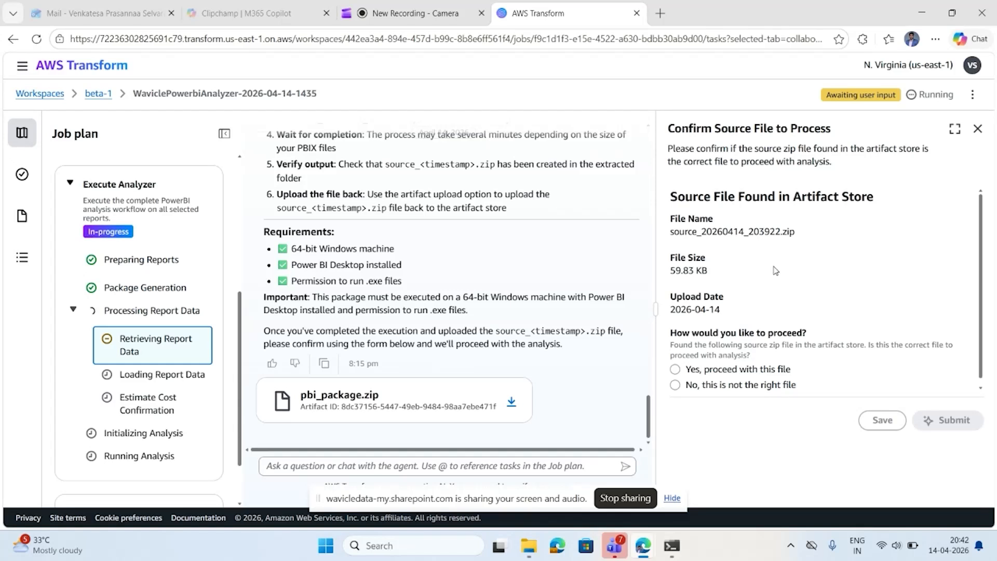
click(676, 370)
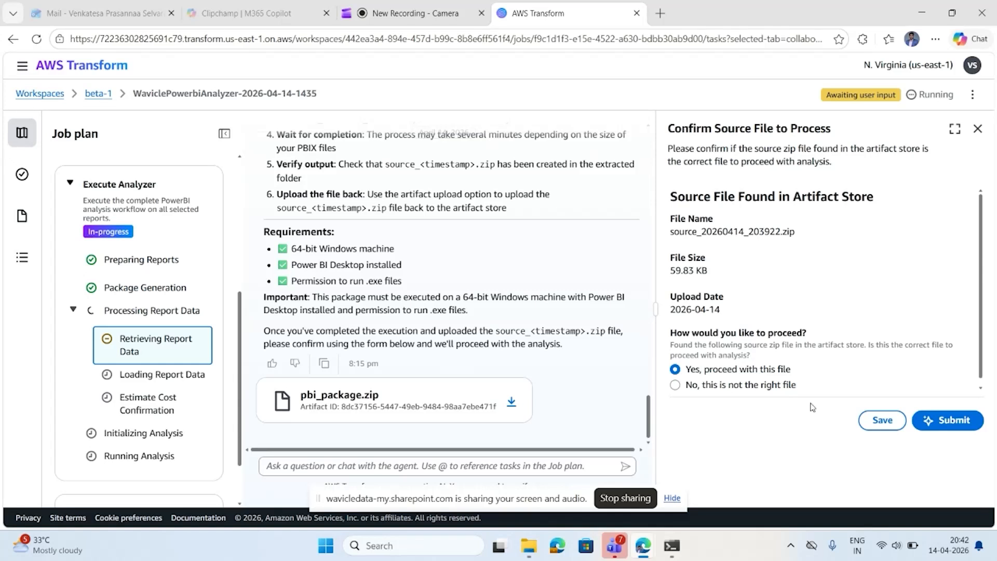
click(940, 425)
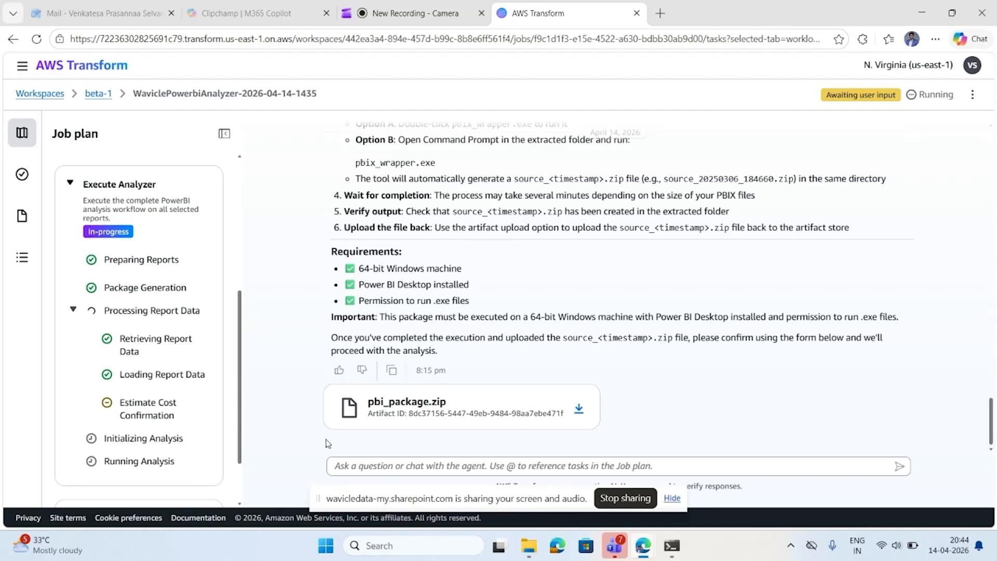
Accept the analysis cost in the Estimate Cost Confirmation substep by choosing to proceed with the analysis, and submit it.
click(147, 410)
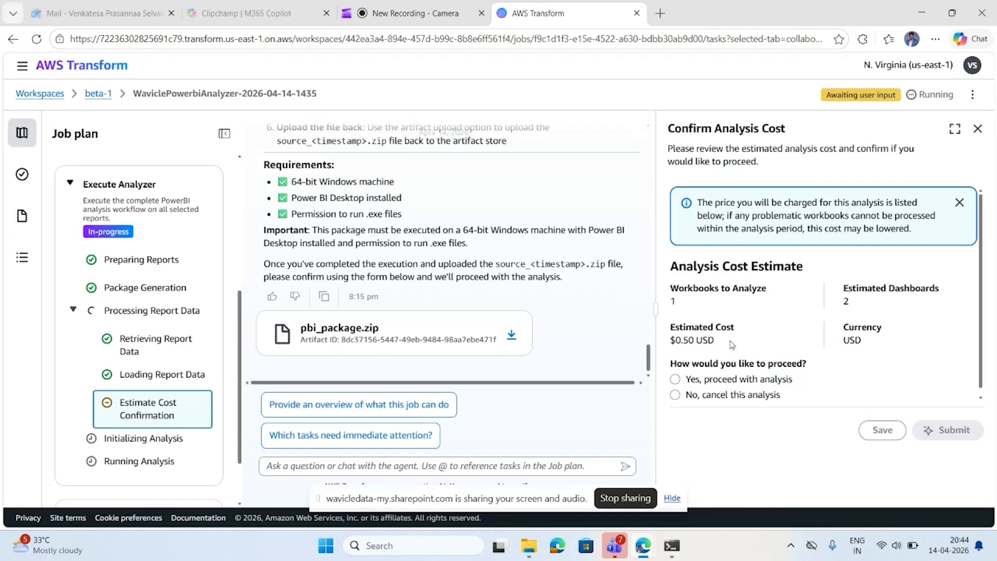
click(675, 379)
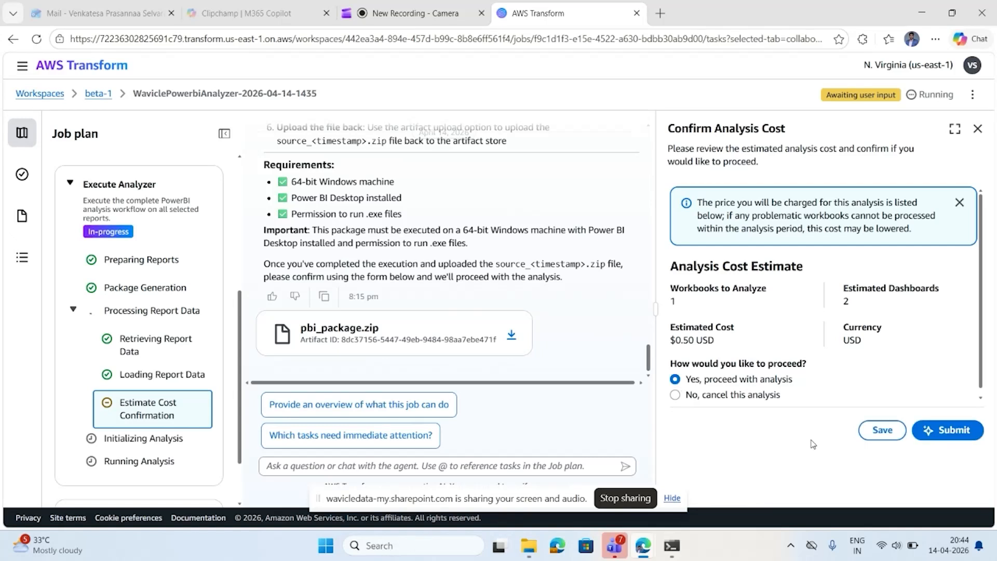
click(946, 429)
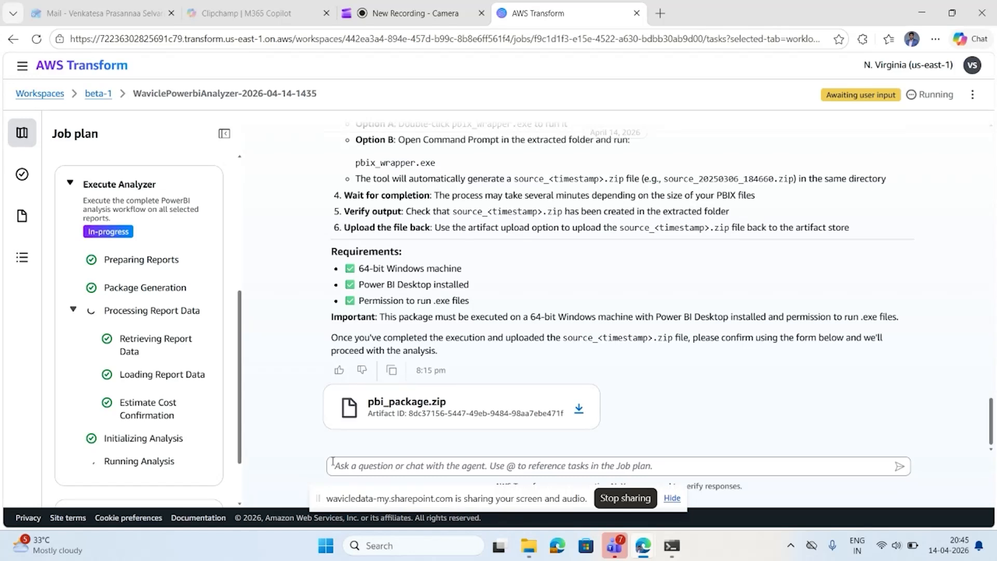
Follow the job plan down to the Generate Summary stage and expand it to examine its substeps.
scroll(206, 450, down, 1)
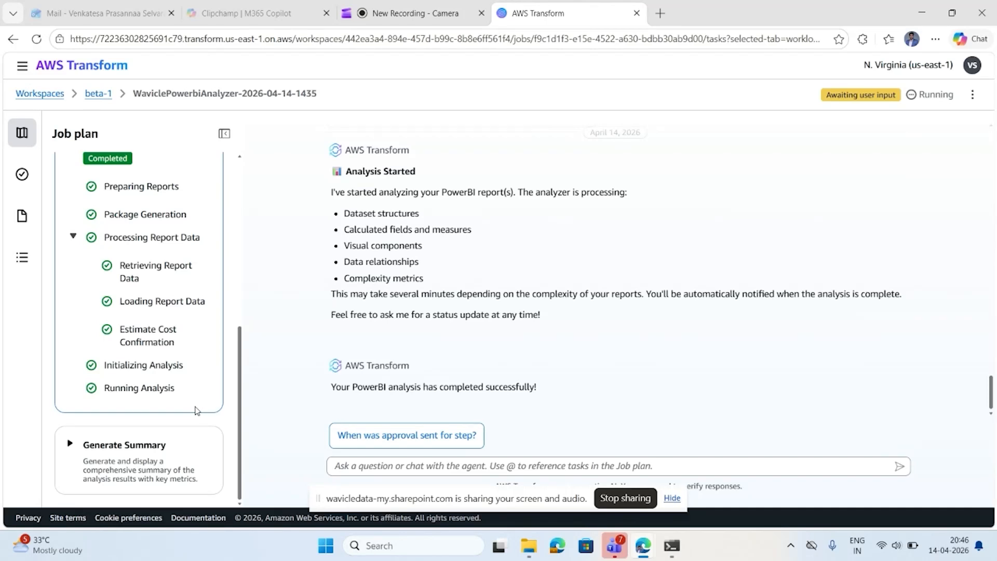
click(68, 444)
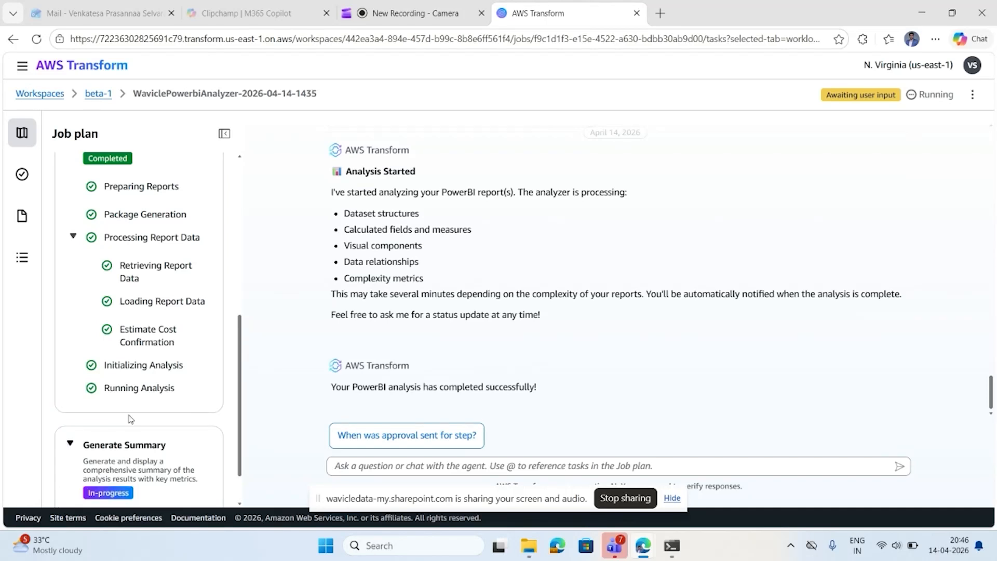
scroll(130, 419, down, 1)
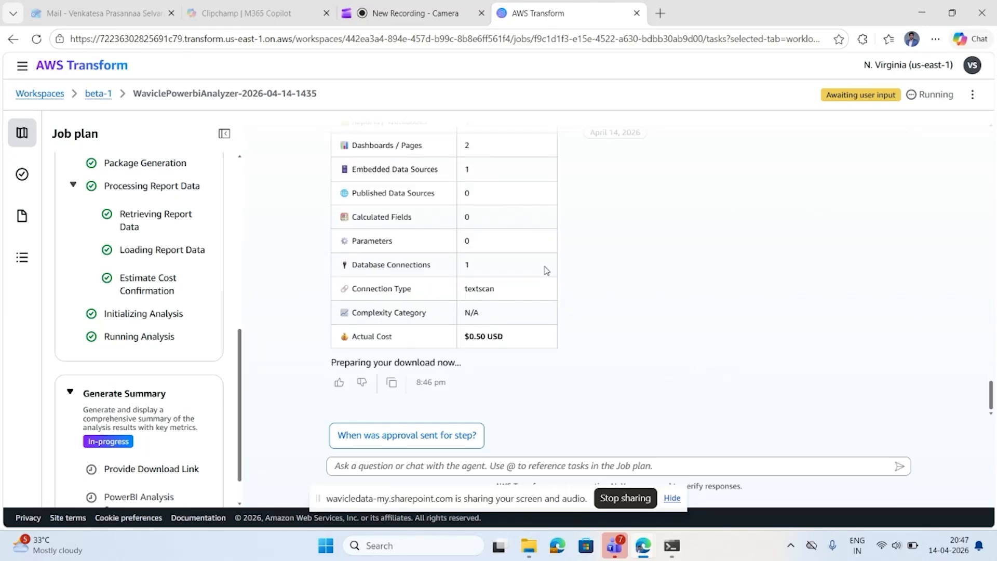
Examine the User Streaming Analysis summary in the job chat, including its sheet, dashboard, data source and connection metrics.
scroll(545, 270, up, 3)
scroll(534, 260, up, 3)
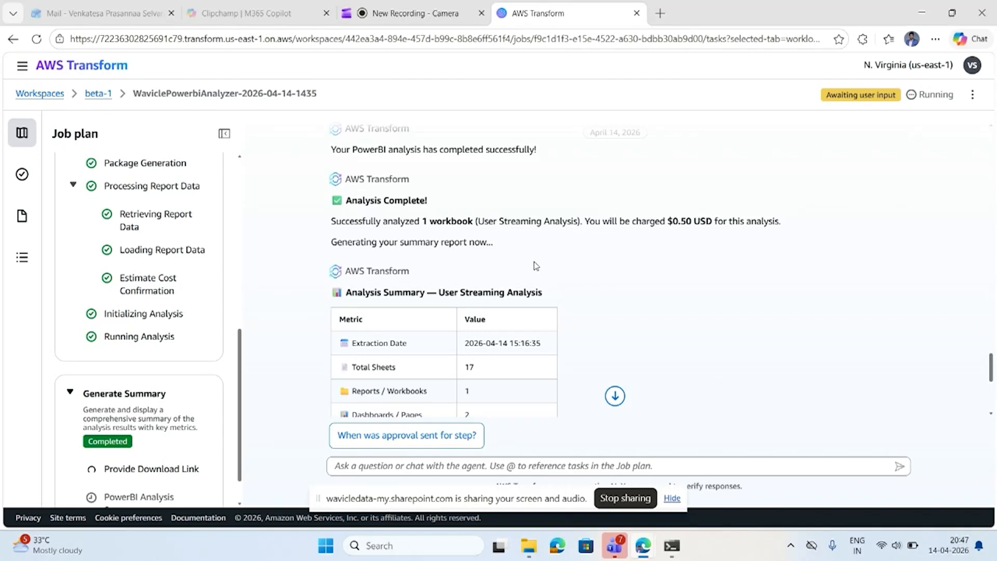
scroll(534, 261, down, 2)
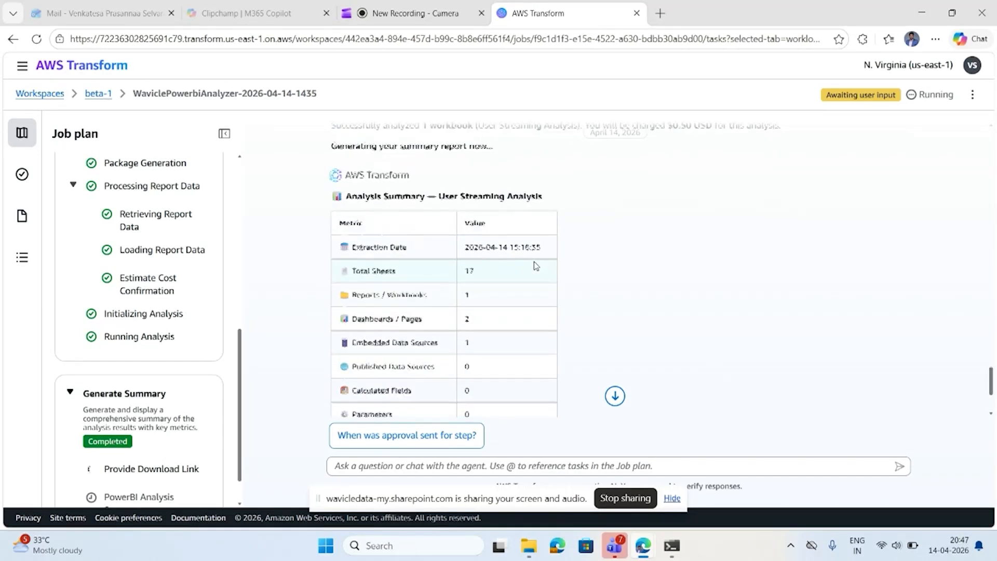
scroll(533, 260, down, 1)
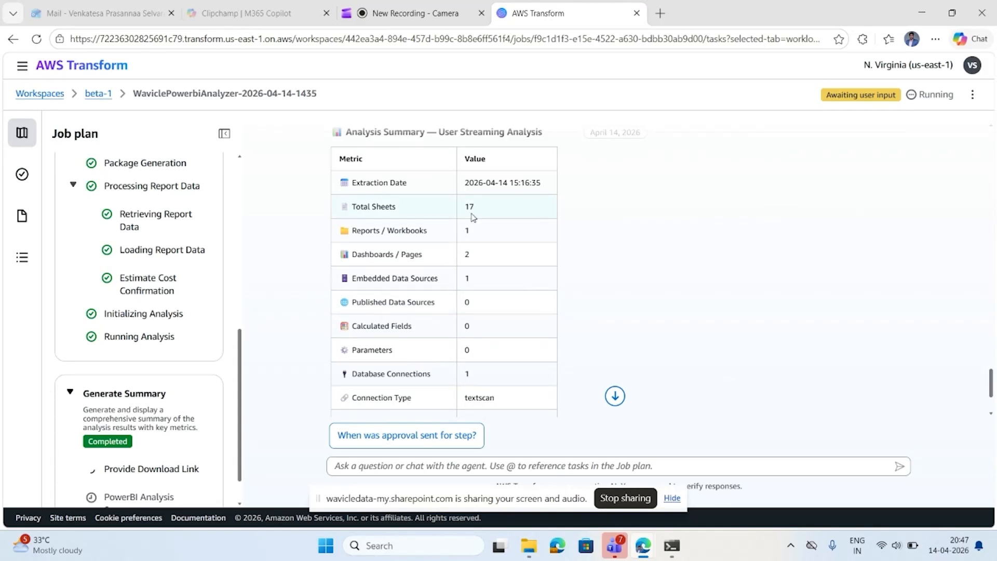
scroll(472, 217, up, 1)
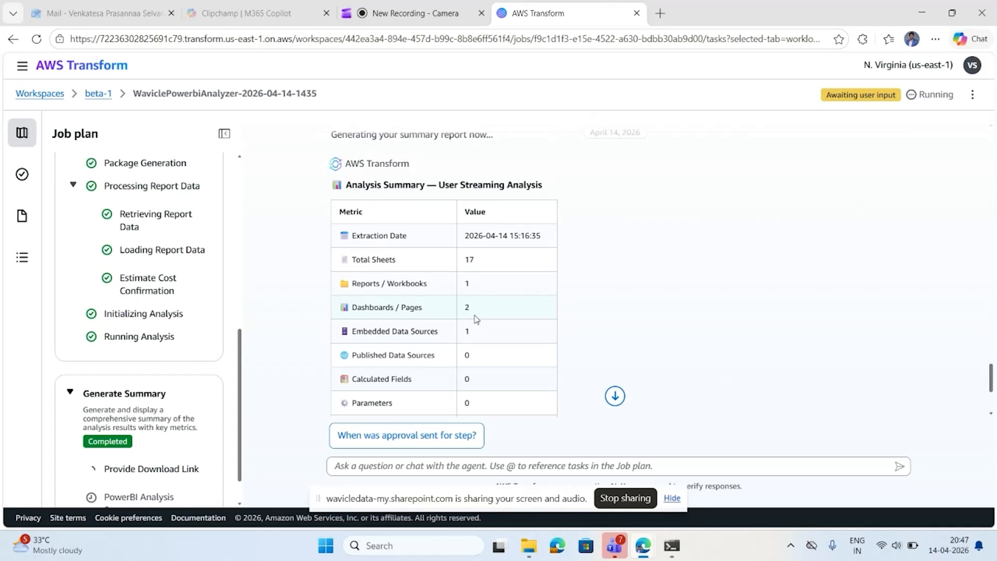
scroll(476, 318, down, 1)
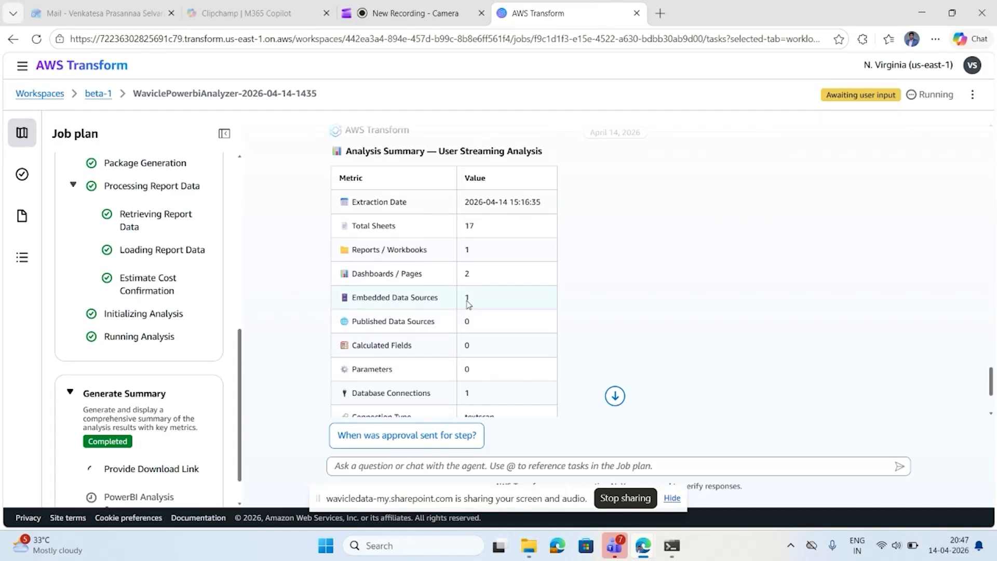
Download the View Analysis Report artifact offered in the job chat.
scroll(472, 332, down, 1)
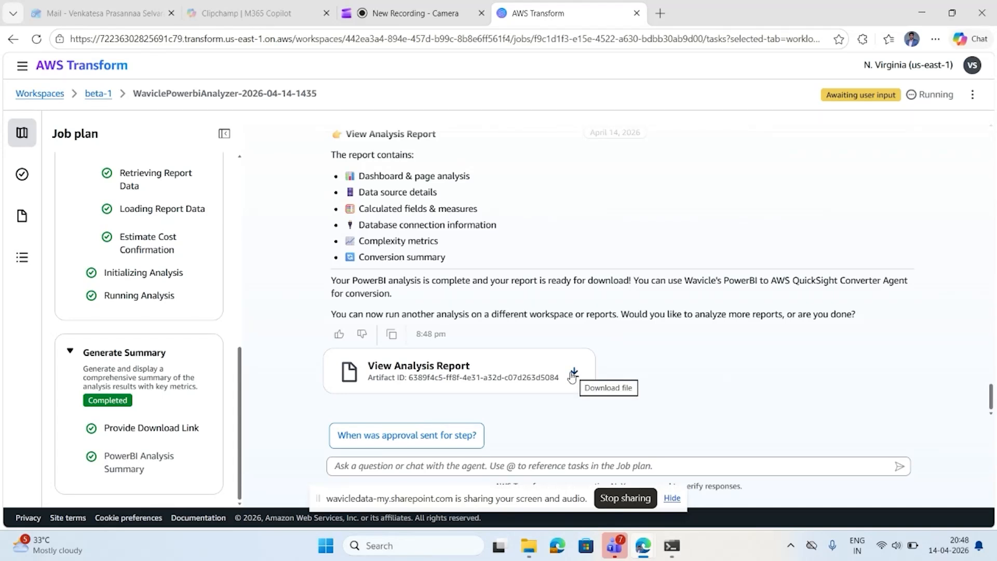
click(572, 374)
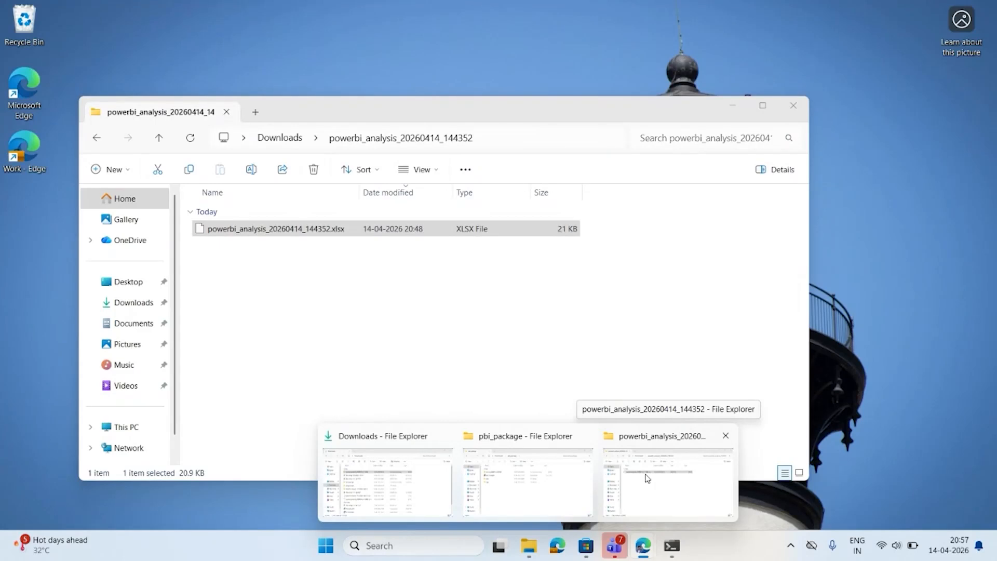
Check powerbi_analysis_20260414_144352.xlsx in its Downloads folder in File Explorer, and switch to that workbook in Excel for the web to view its summary.
click(688, 491)
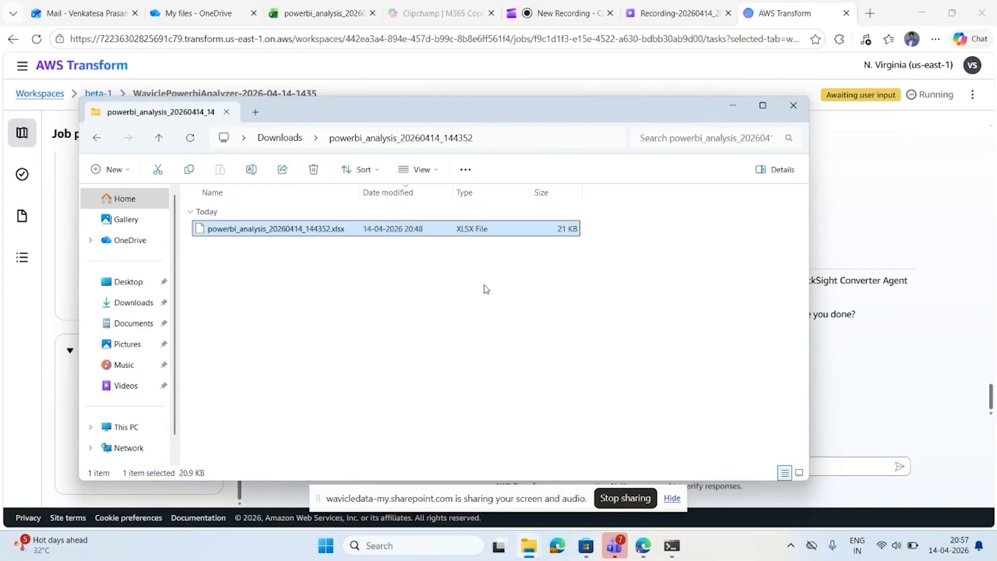
click(320, 17)
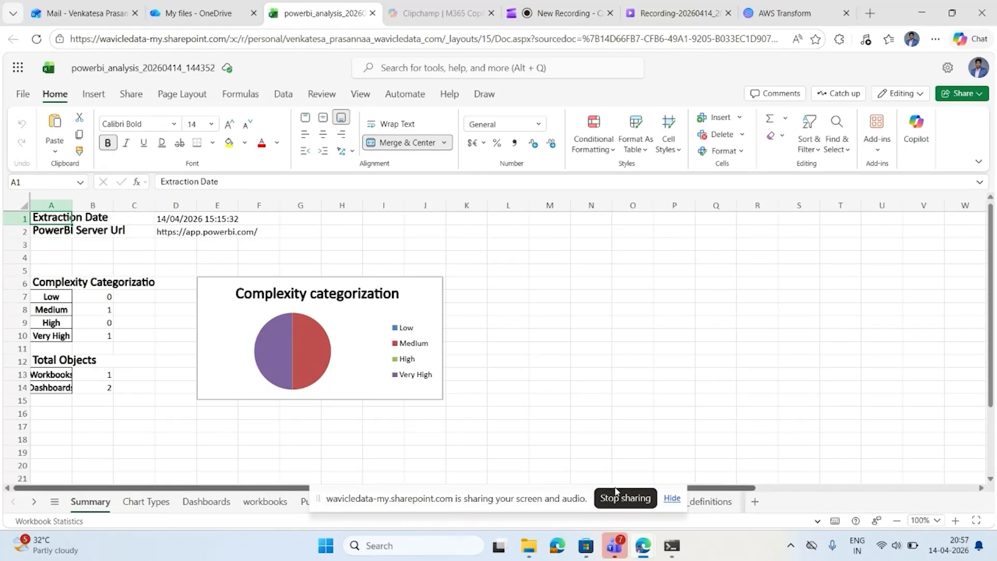
click(671, 498)
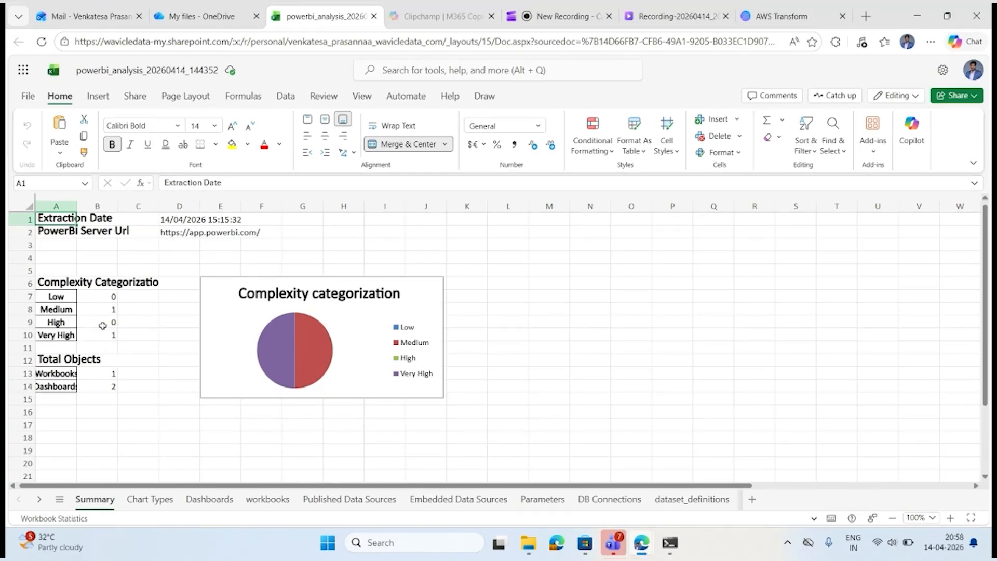
Widen the chart_type and inferred_chart_type columns on the Chart Types sheet so their contents are readable.
click(150, 499)
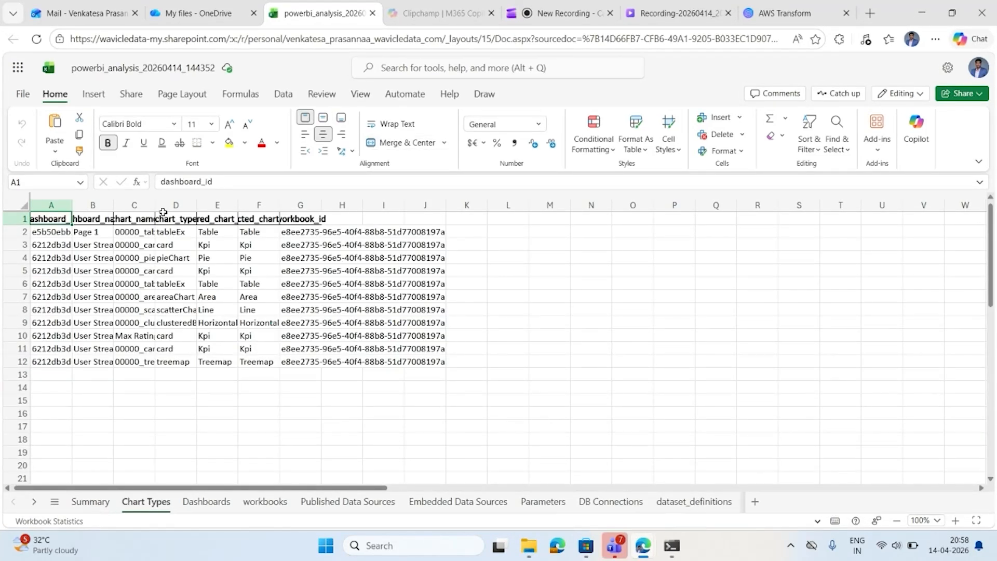
drag(195, 206, 240, 206)
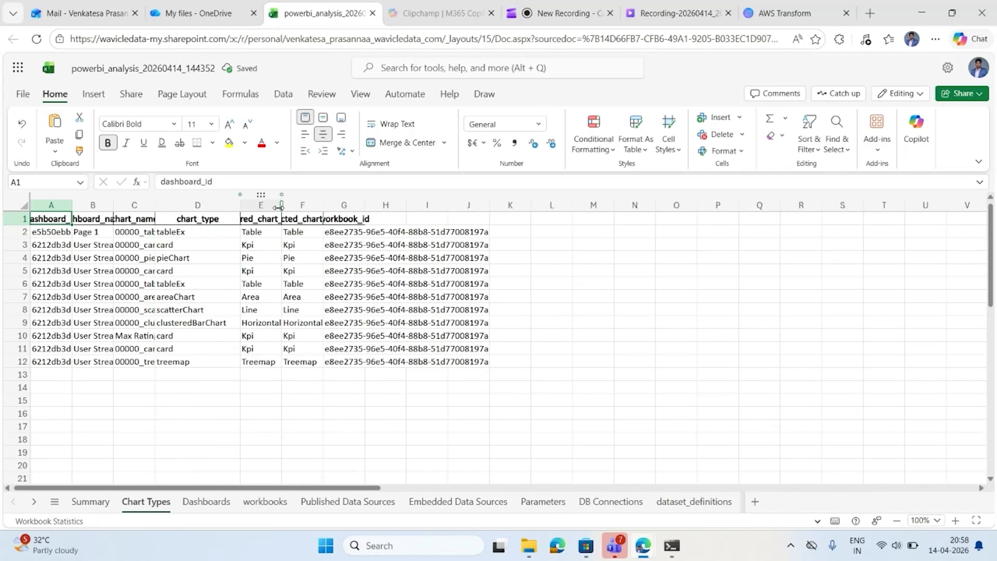
double_click(281, 206)
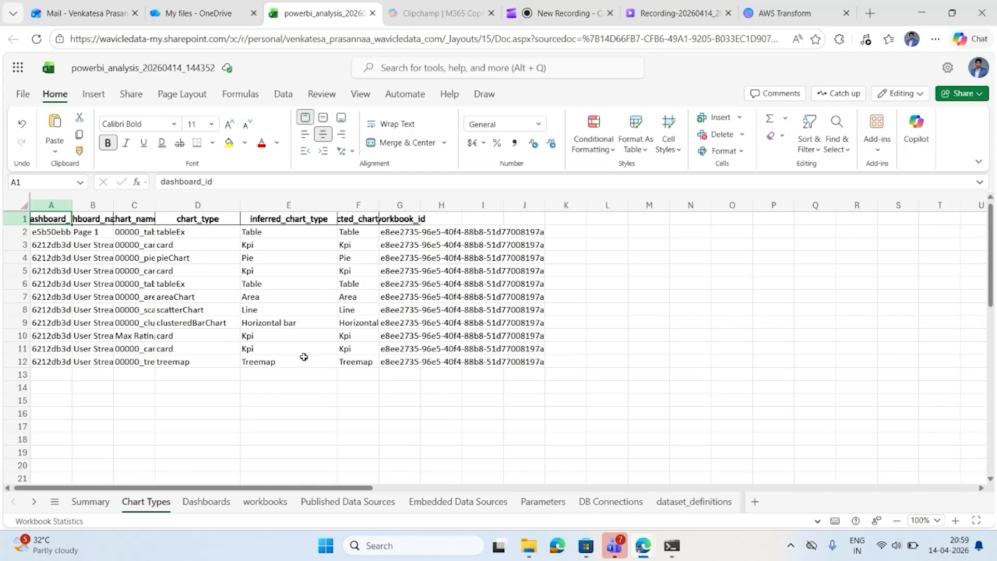
On the Dashboards sheet, widen the dashboard_name, complexity, complexity_score and sheetCount columns, and inspect both dashboards' sheet counts.
click(207, 502)
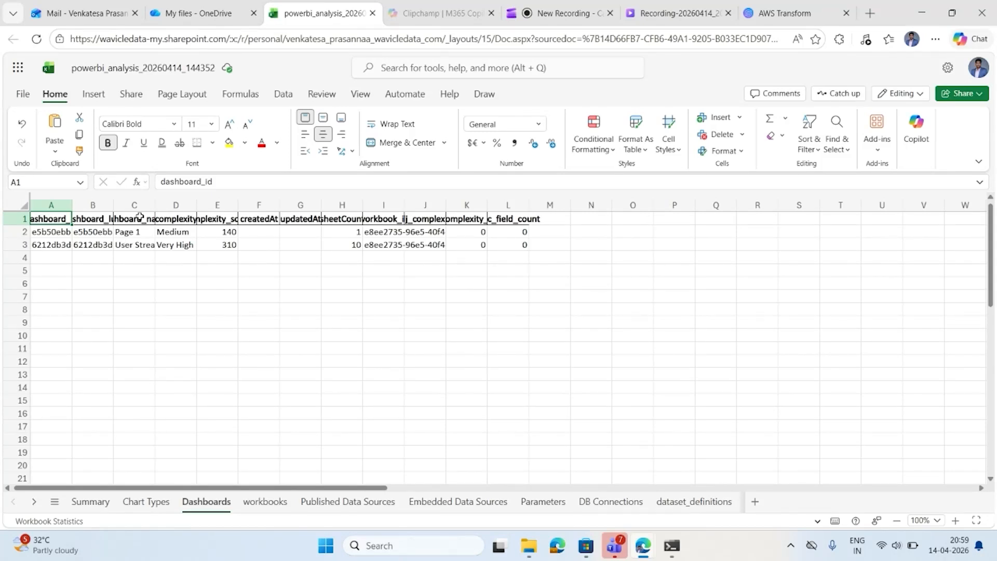
double_click(156, 207)
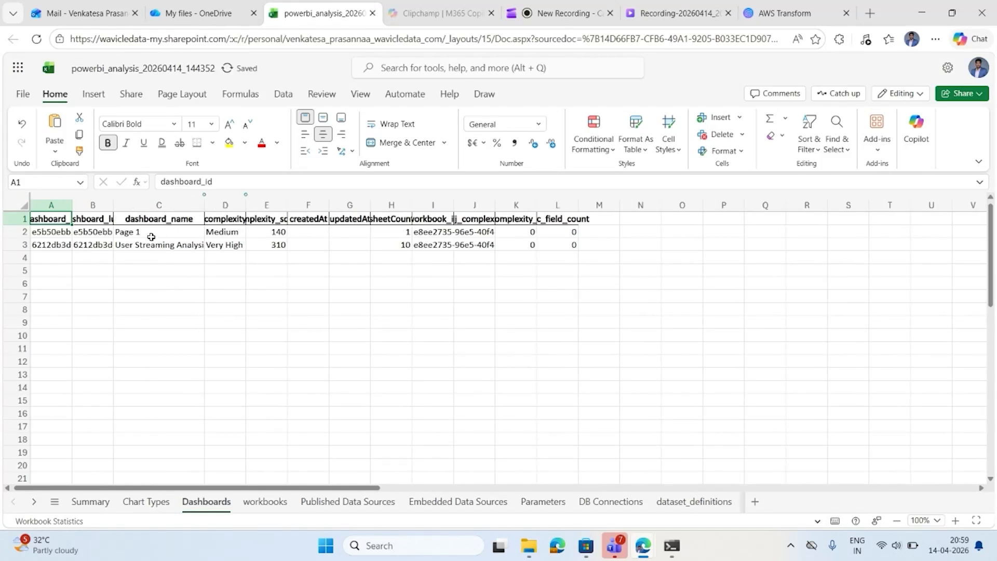
double_click(245, 206)
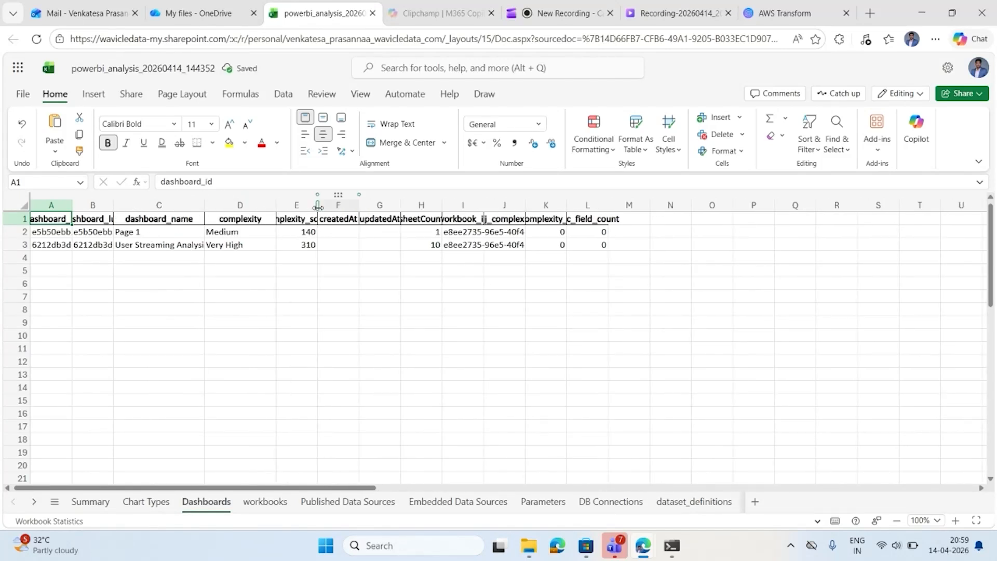
drag(317, 206, 353, 206)
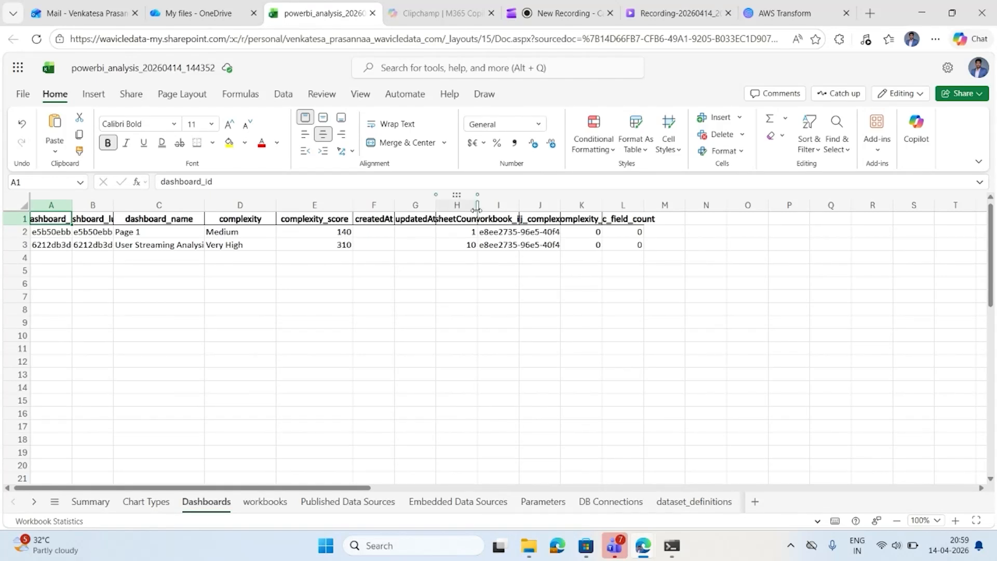
drag(477, 208, 510, 208)
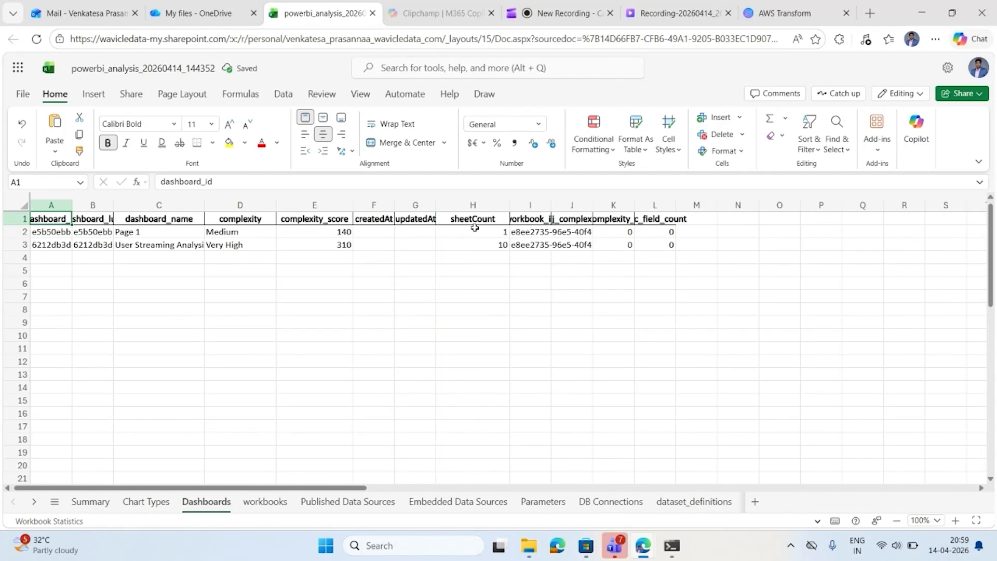
click(477, 232)
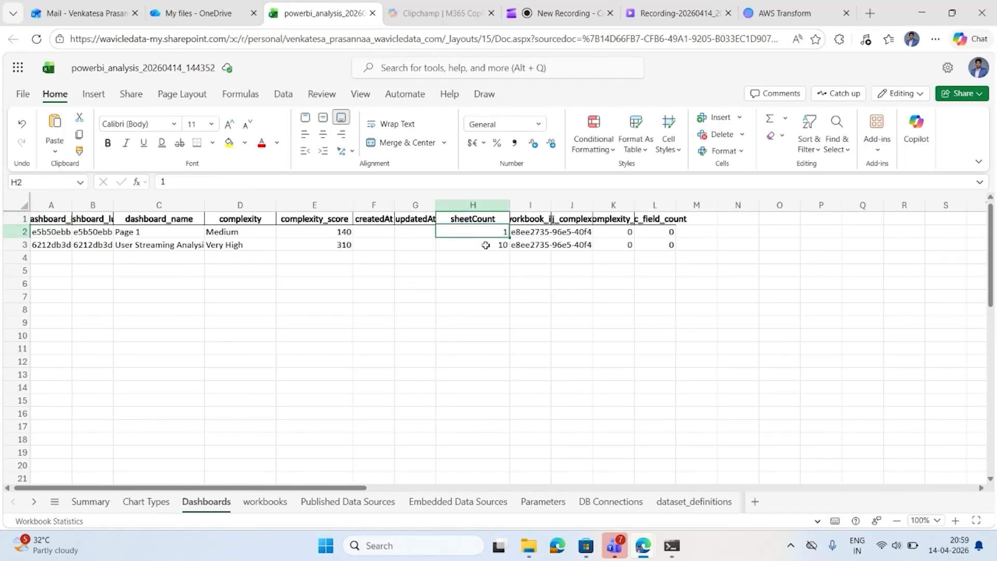
click(485, 245)
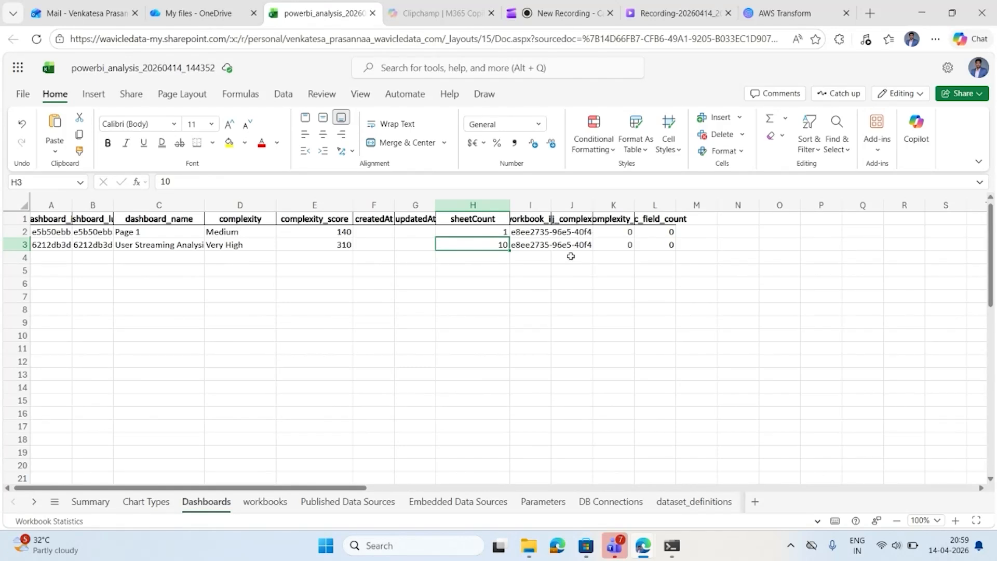
Examine the workbooks sheet with its sheet count, plus the Published Data Sources, Embedded Data Sources and Parameters sheets.
click(268, 502)
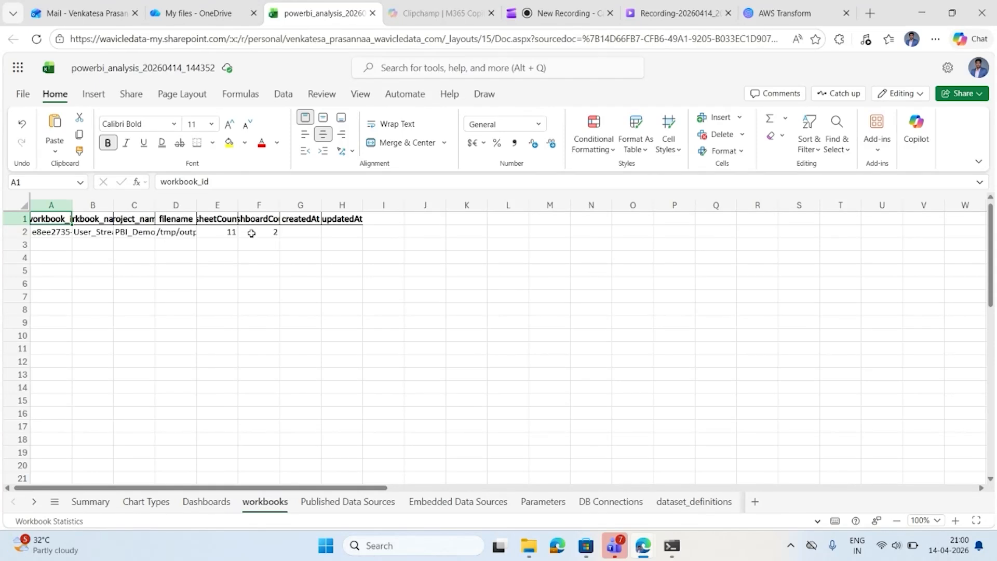
click(216, 228)
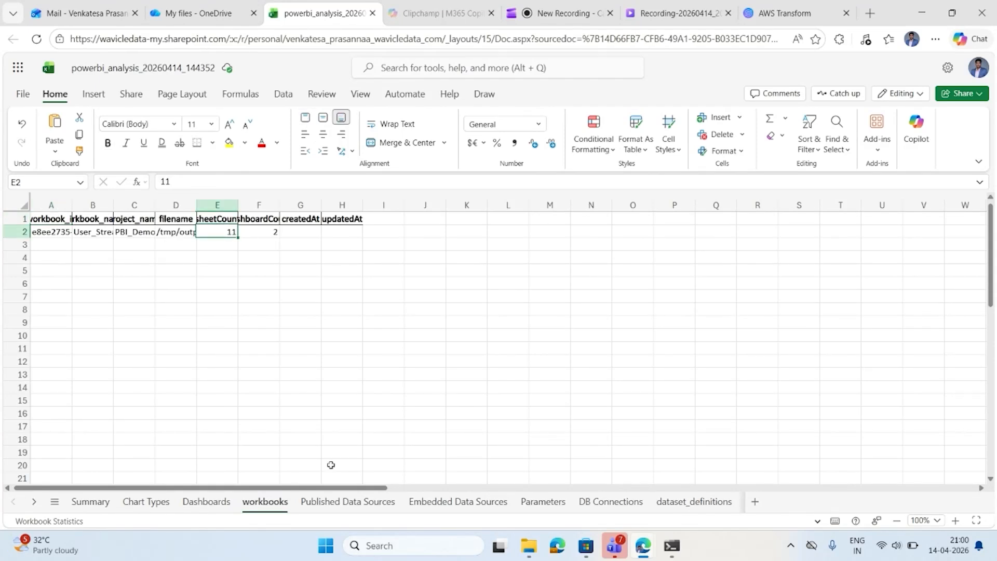
click(348, 504)
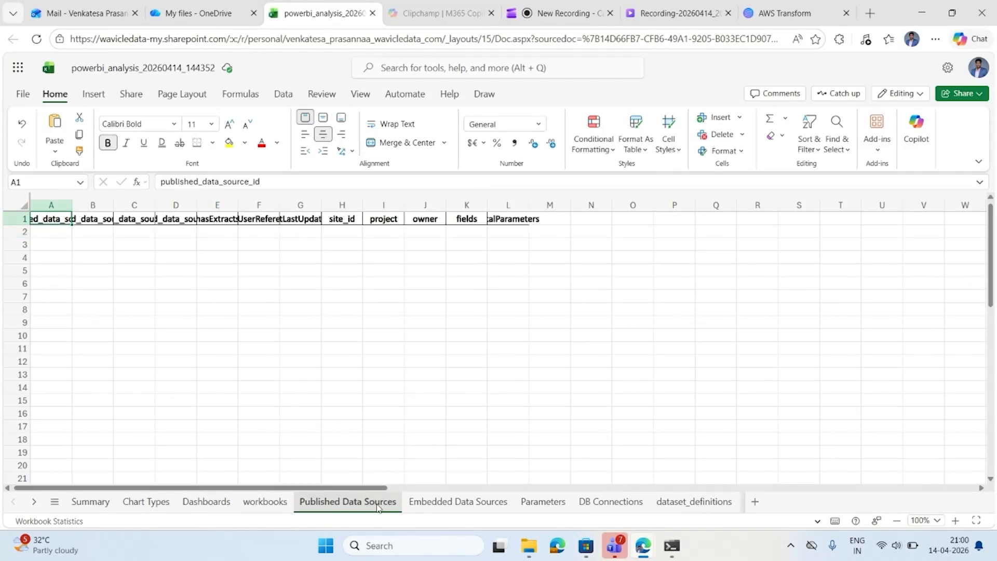
click(459, 504)
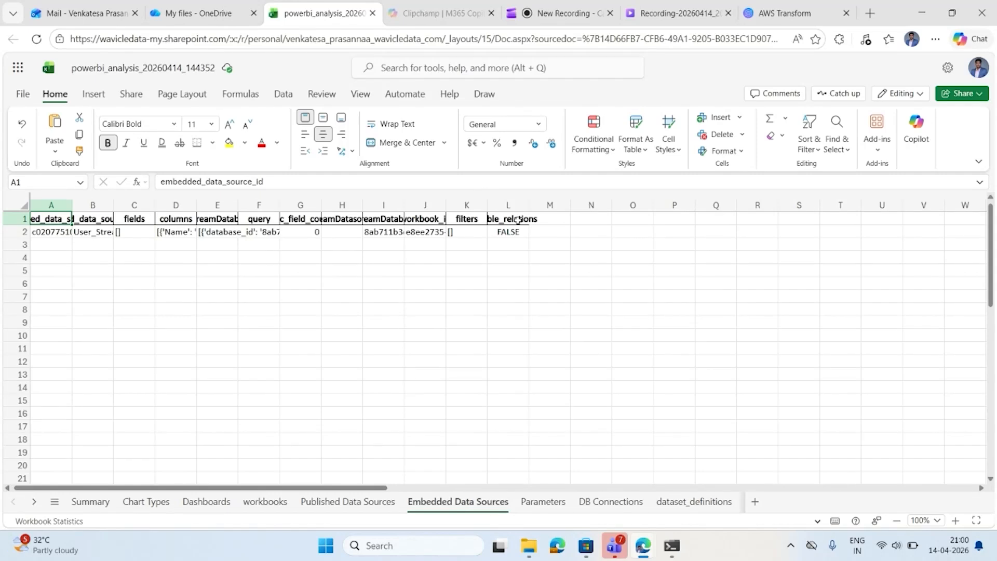
click(548, 504)
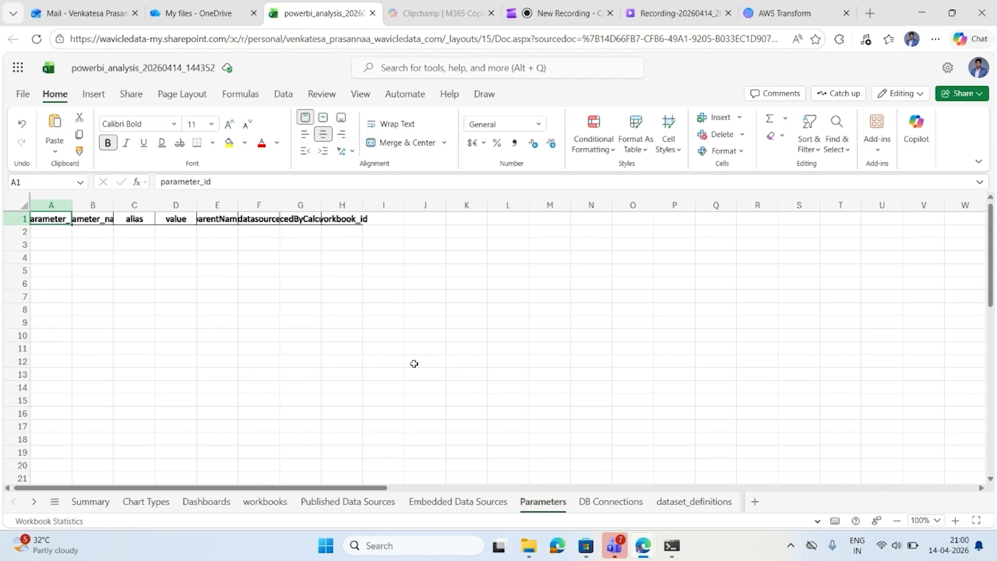
Open the DB Connections sheet and widen the host column to read the connection's file path.
click(610, 502)
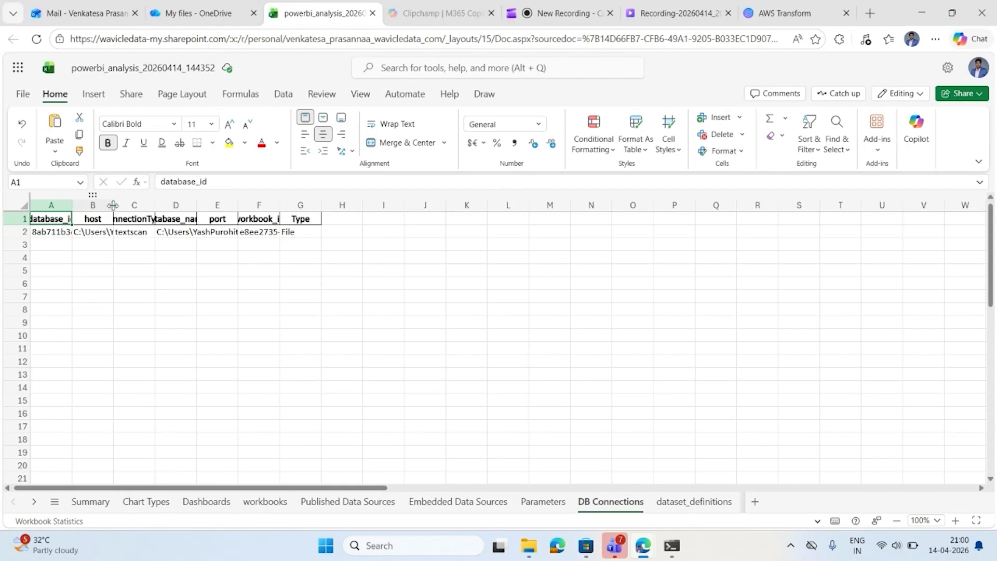
drag(112, 206, 324, 218)
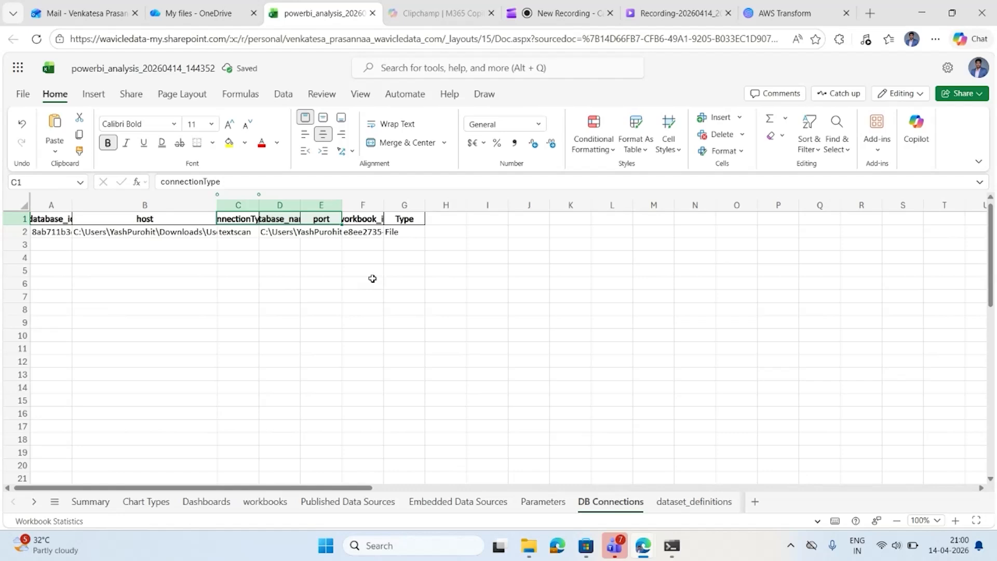
click(373, 282)
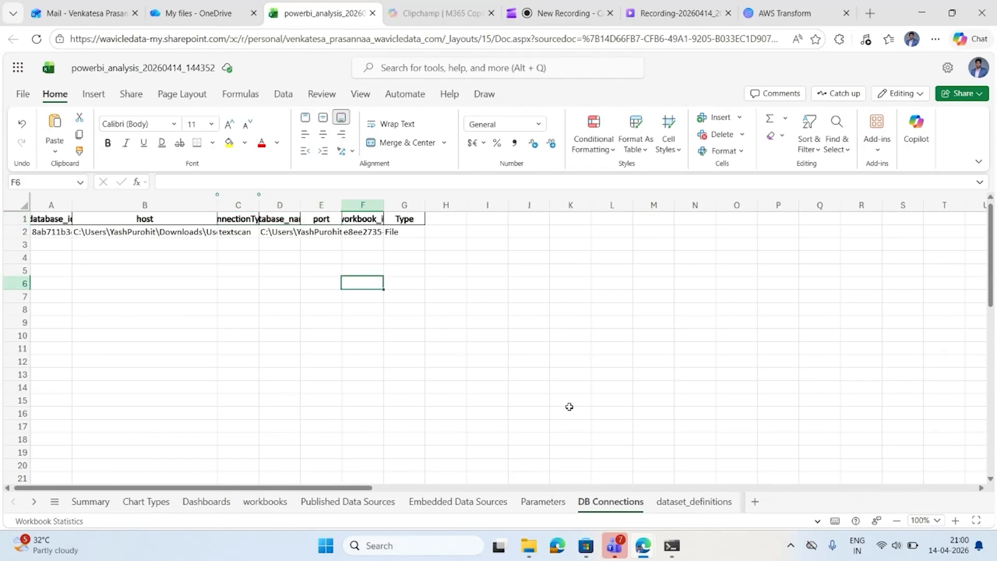
On the dataset_definitions sheet, widen the upstreamTable_name, isEmbedded and connectionType columns to make their headers readable.
click(694, 502)
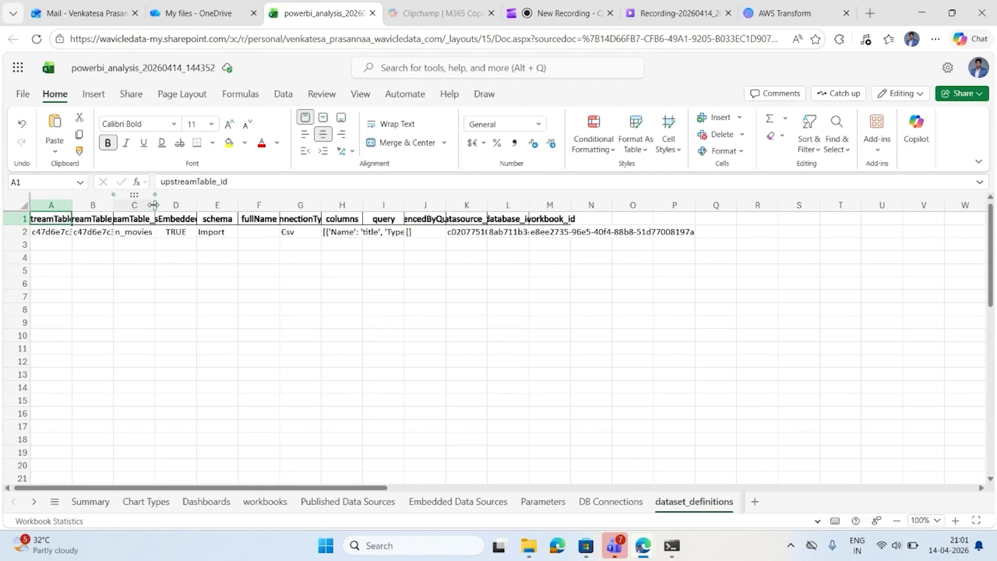
drag(154, 205, 225, 206)
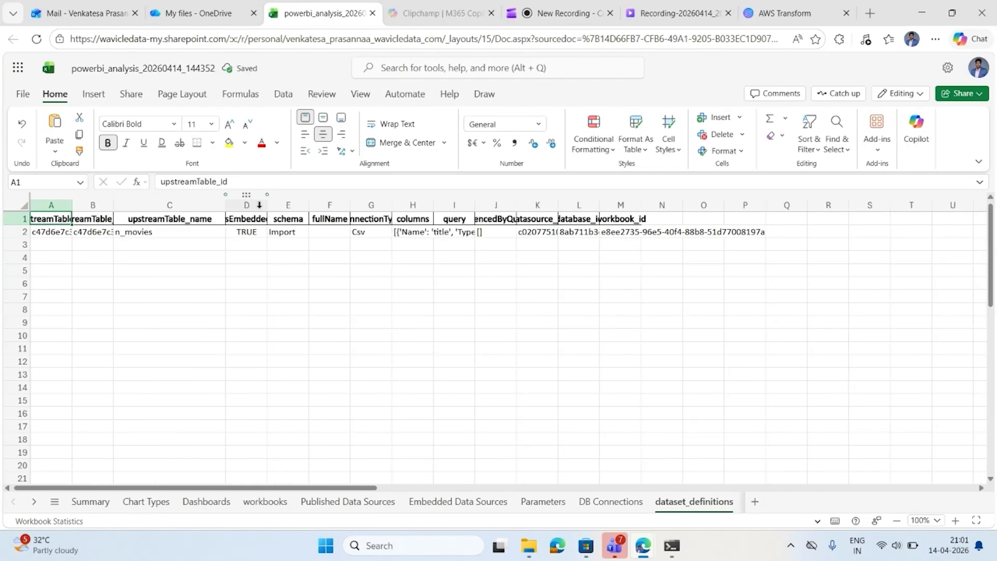
drag(267, 206, 311, 206)
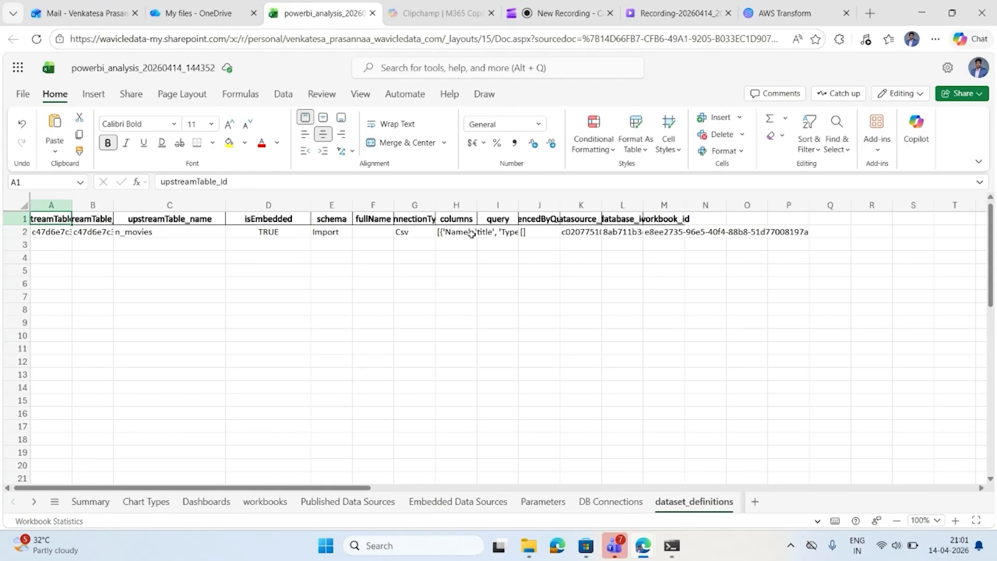
double_click(435, 206)
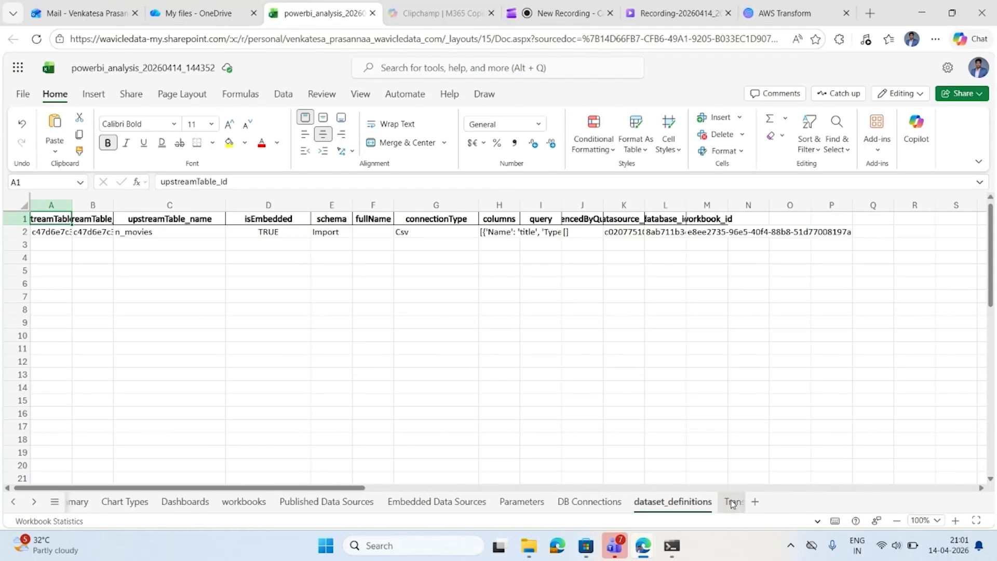
On the Transforms sheet, widen the transform_name, table_name and transform_function columns so the transformation steps can be read.
click(705, 502)
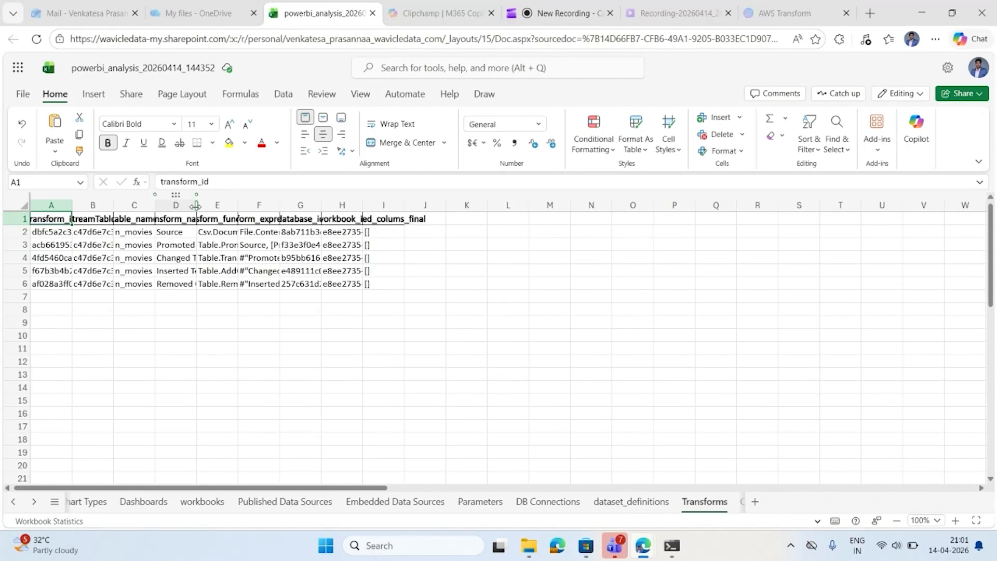
drag(195, 206, 261, 208)
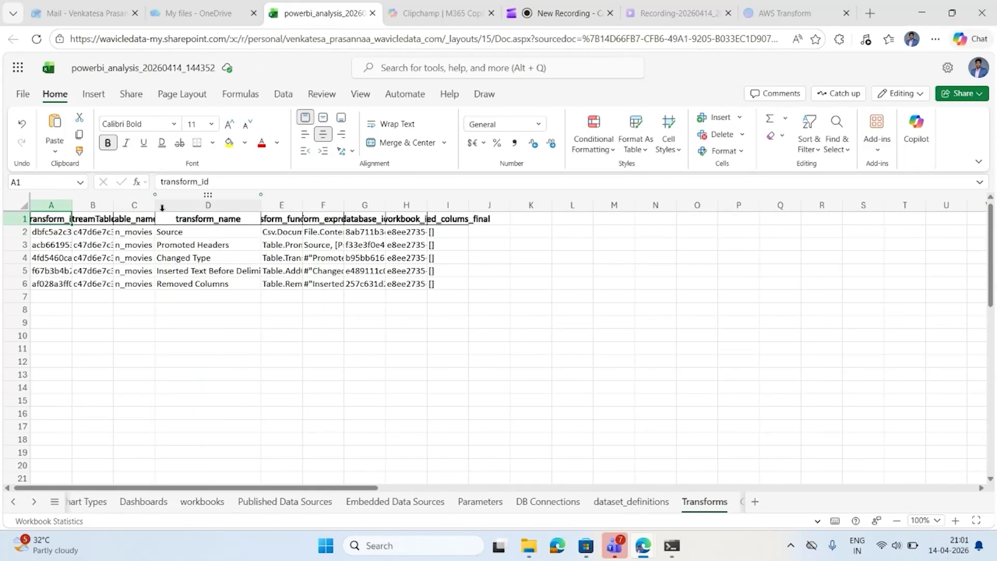
drag(155, 205, 199, 206)
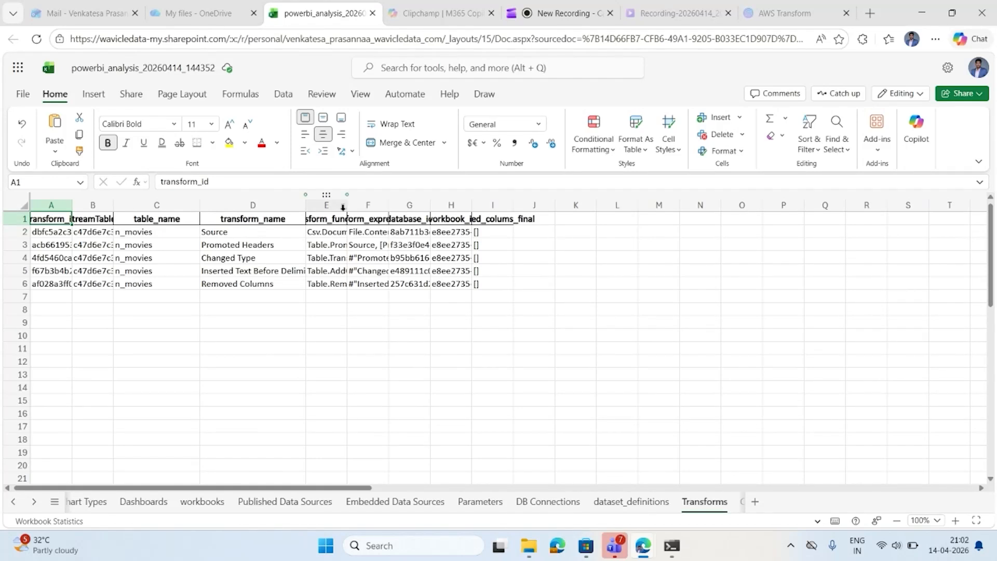
drag(347, 205, 390, 205)
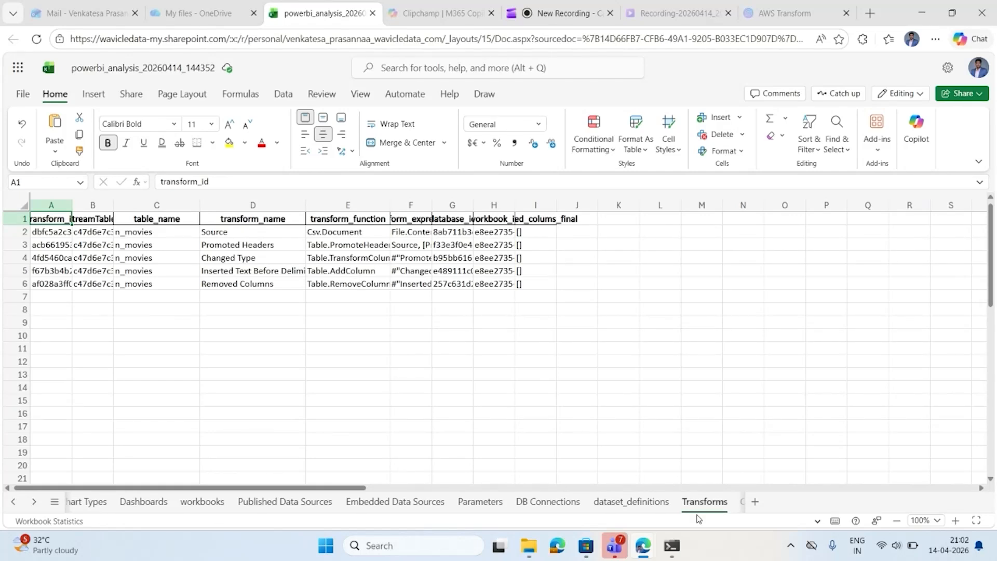
Check the Calculated Fields sheet, and widen the supported-chart conversion rate column in column H of the Conversion Summary sheet.
scroll(714, 509, right, 1)
scroll(714, 507, right, 1)
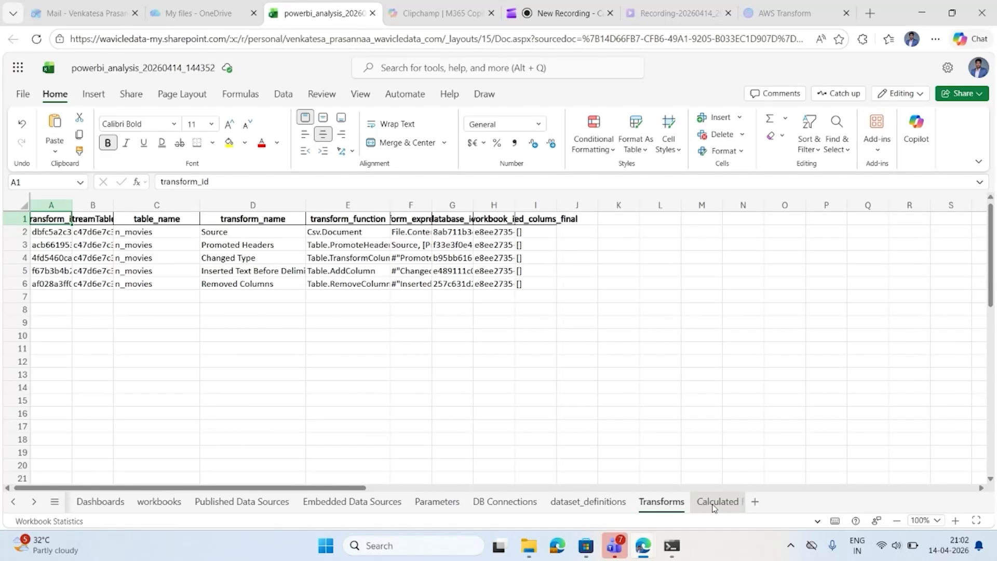
scroll(714, 508, right, 2)
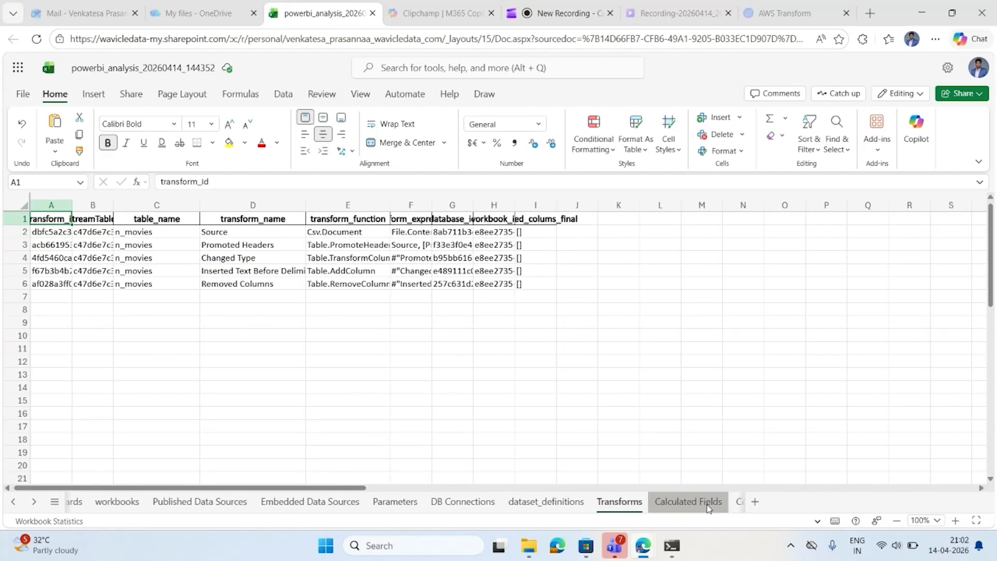
click(708, 508)
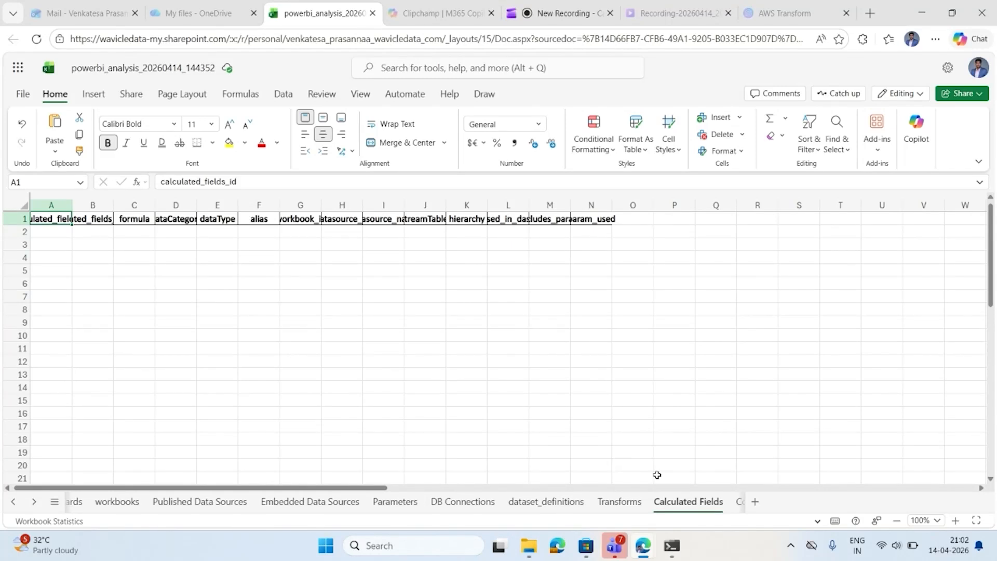
click(692, 510)
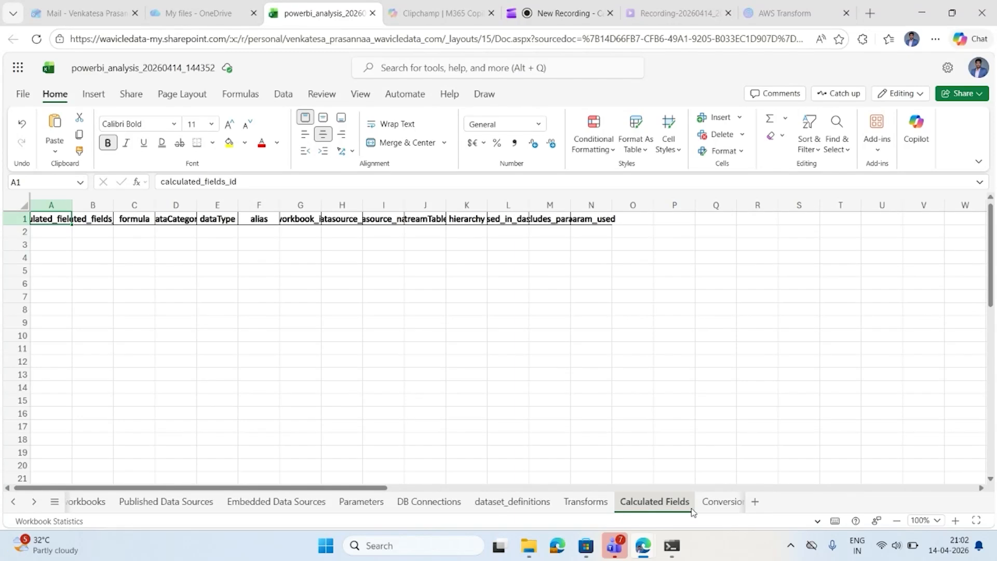
scroll(672, 509, down, 2)
click(670, 502)
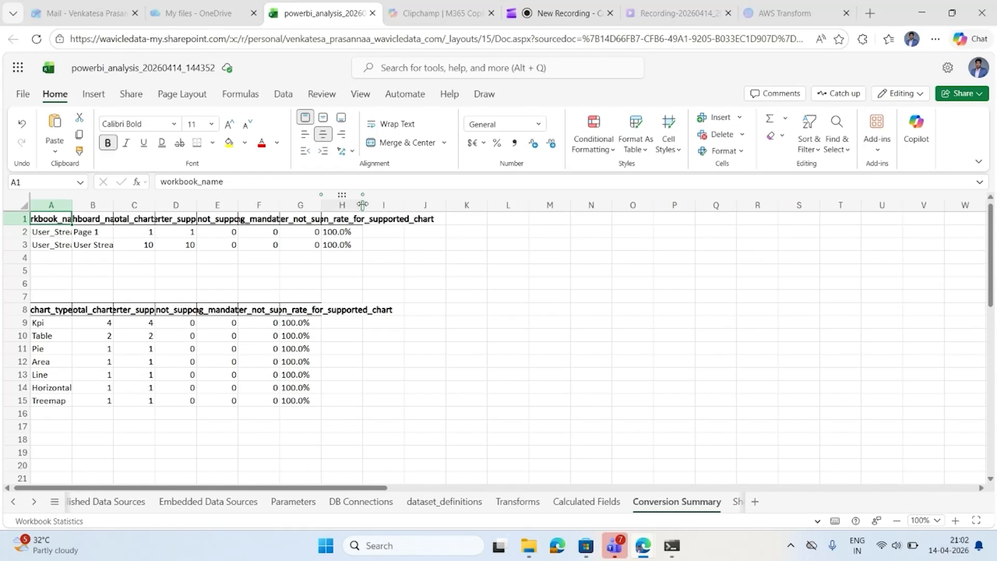
drag(363, 205, 417, 204)
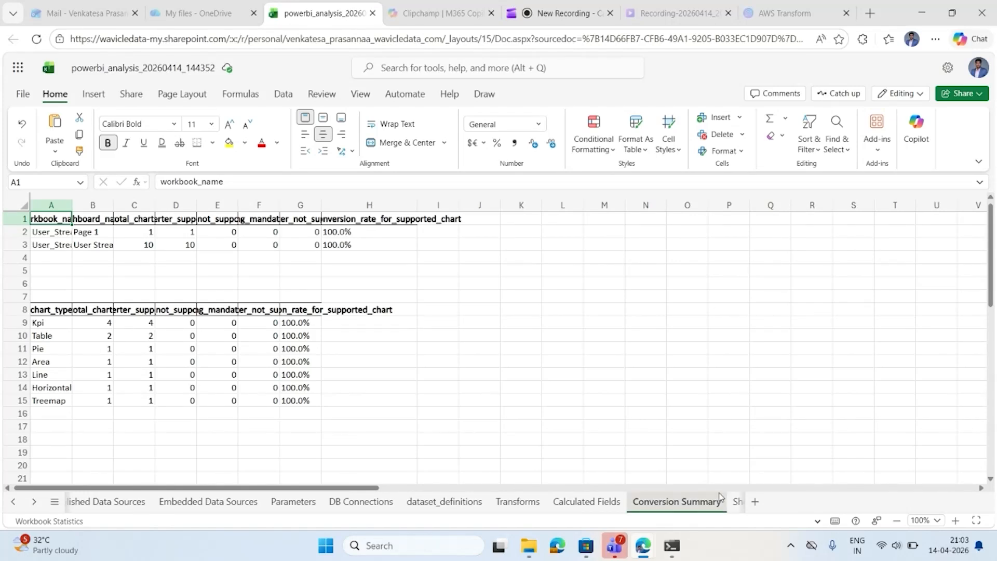
On the Sheets sheet, widen the dashboardsCount, sheetFields, dashboards, dashboardDetails and sheet_name columns.
click(736, 501)
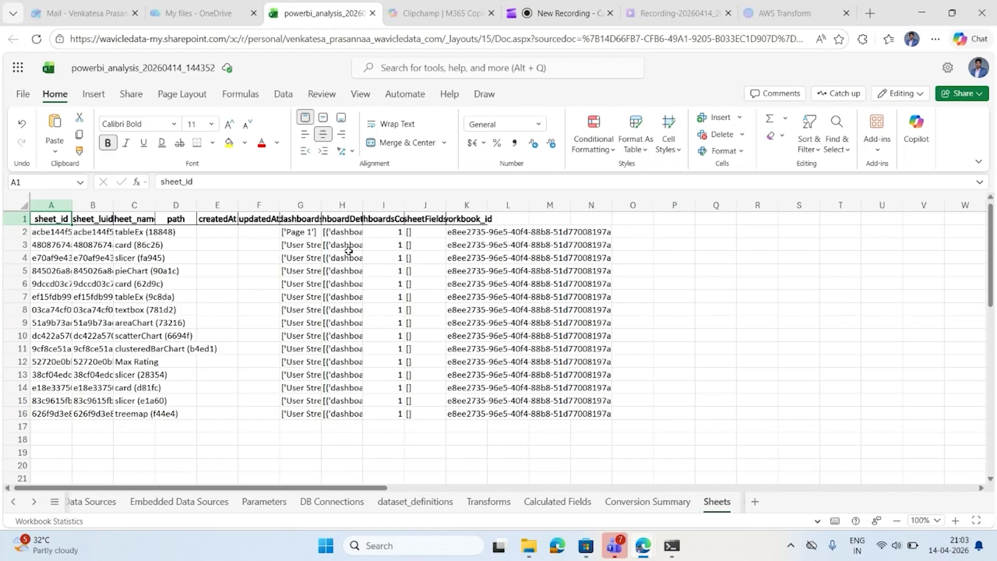
drag(403, 205, 584, 198)
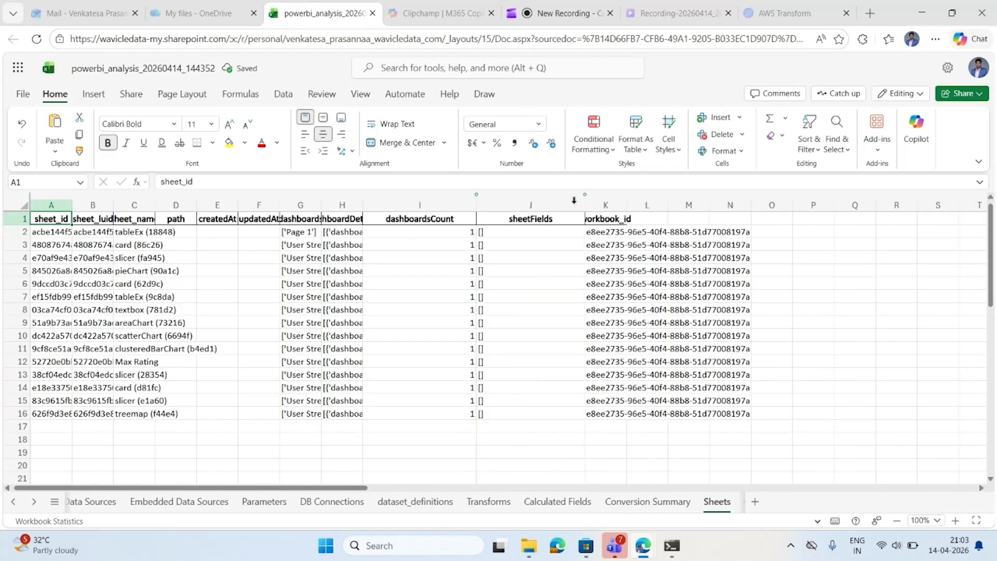
drag(321, 205, 401, 205)
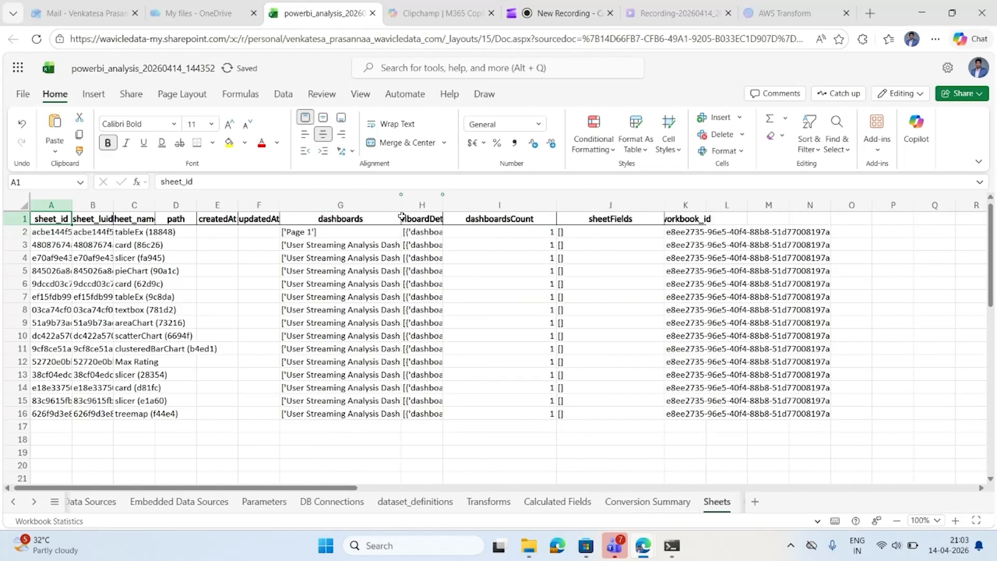
double_click(443, 207)
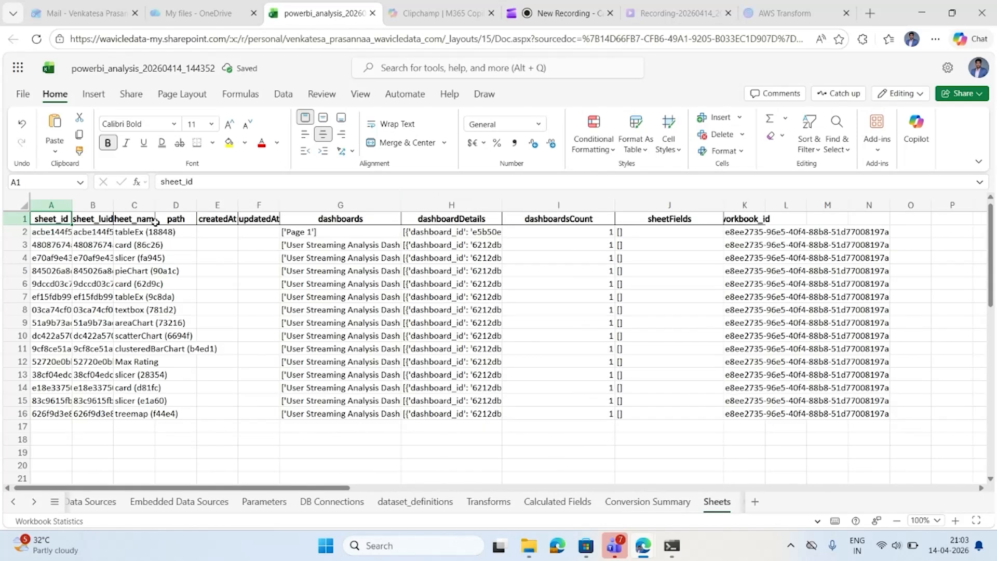
drag(155, 206, 202, 209)
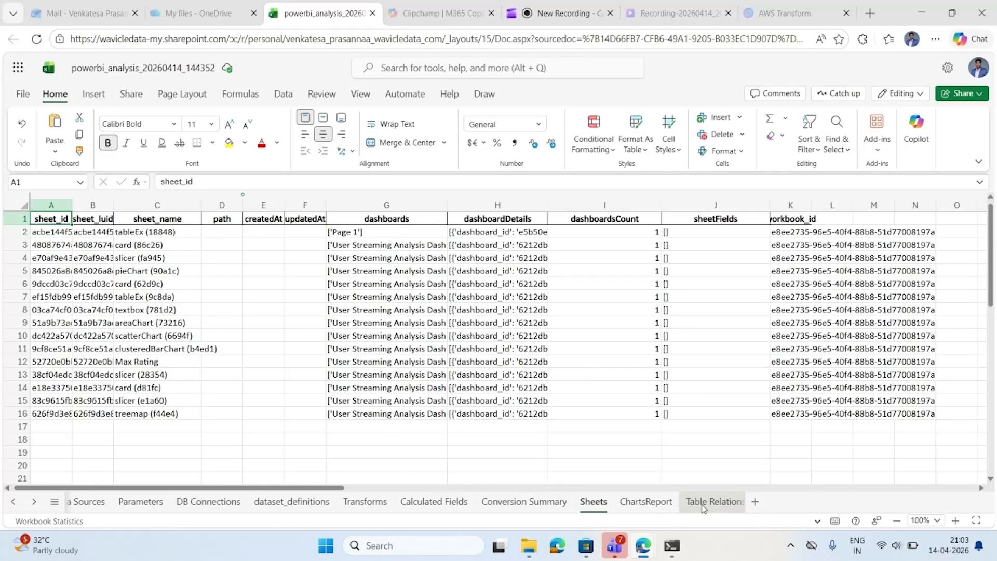
Widen the conversion_possibility column on the ChartsReport sheet, and check the Table Relations sheet.
click(605, 503)
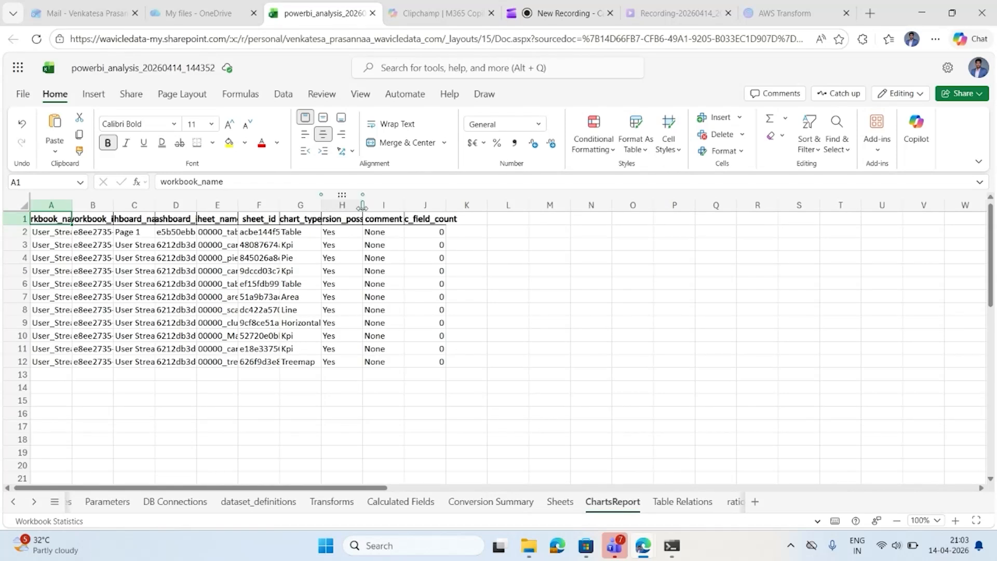
drag(363, 207, 425, 203)
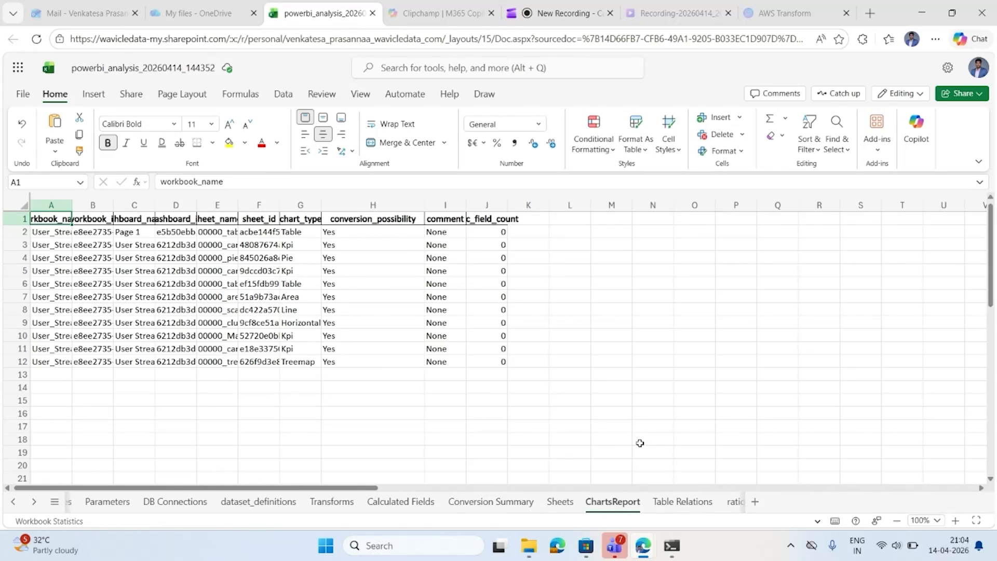
click(677, 502)
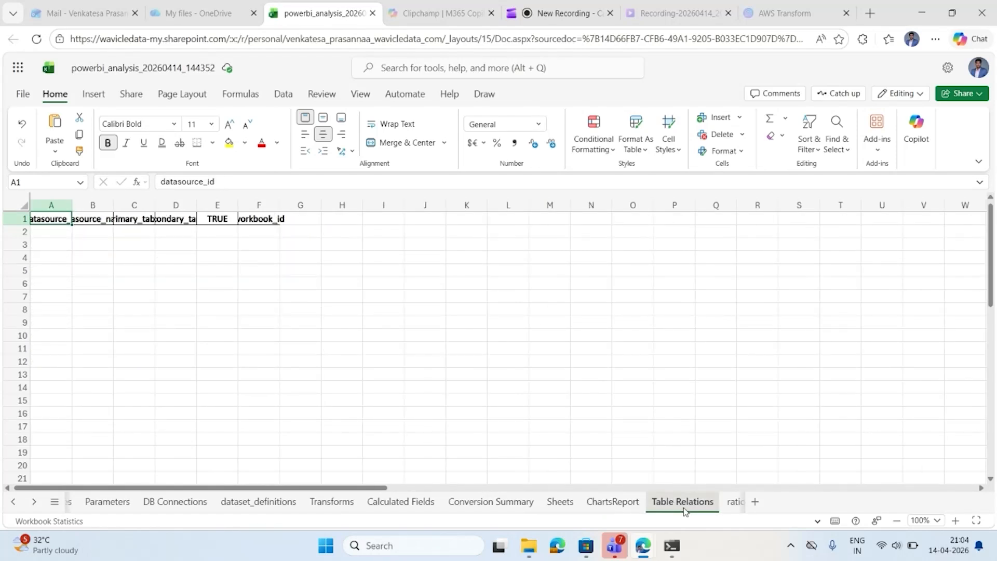
On the rationalization_summary sheet, widen the dashboard_name, complexity, project_name and createdAt_workbook columns.
scroll(684, 512, right, 2)
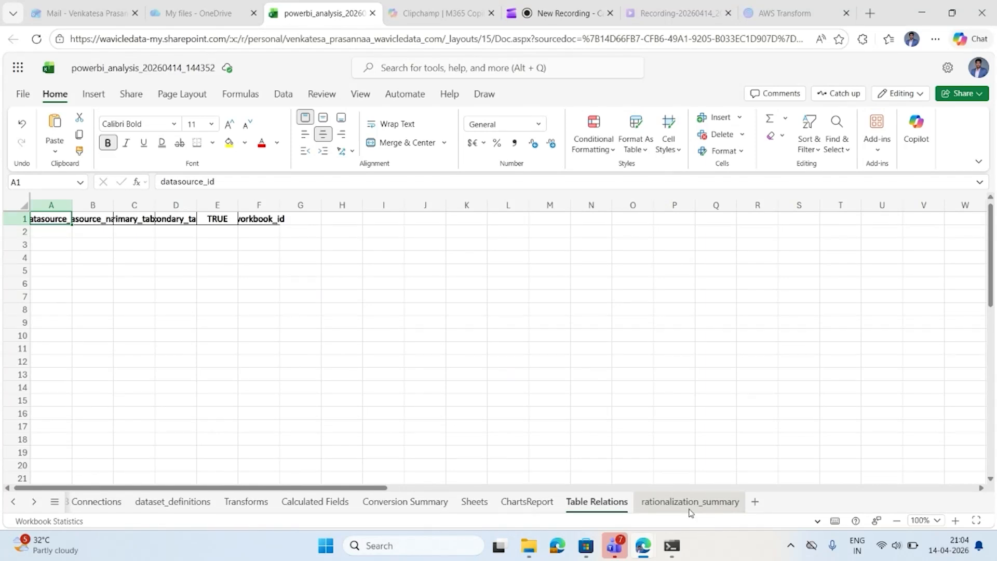
click(690, 502)
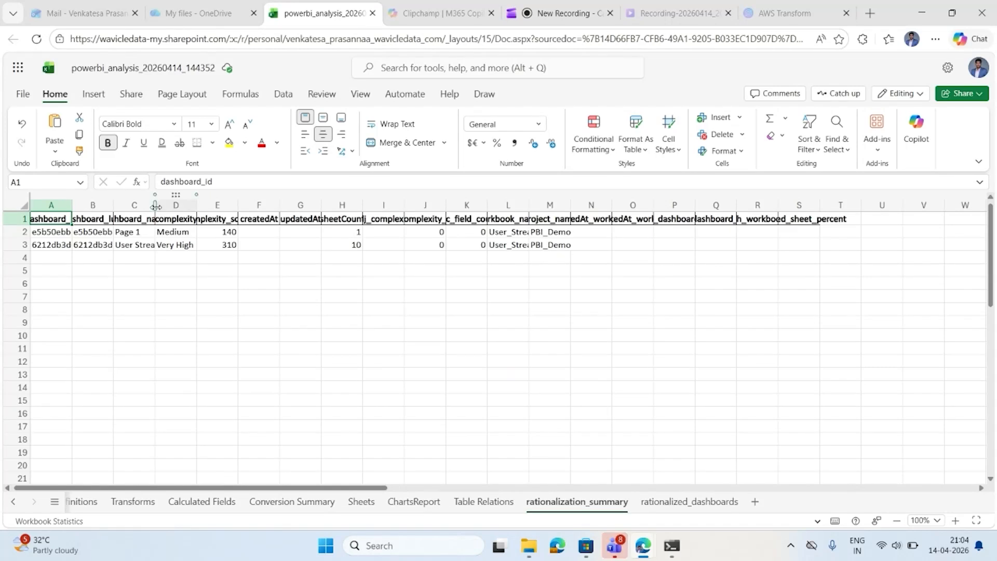
drag(155, 206, 190, 206)
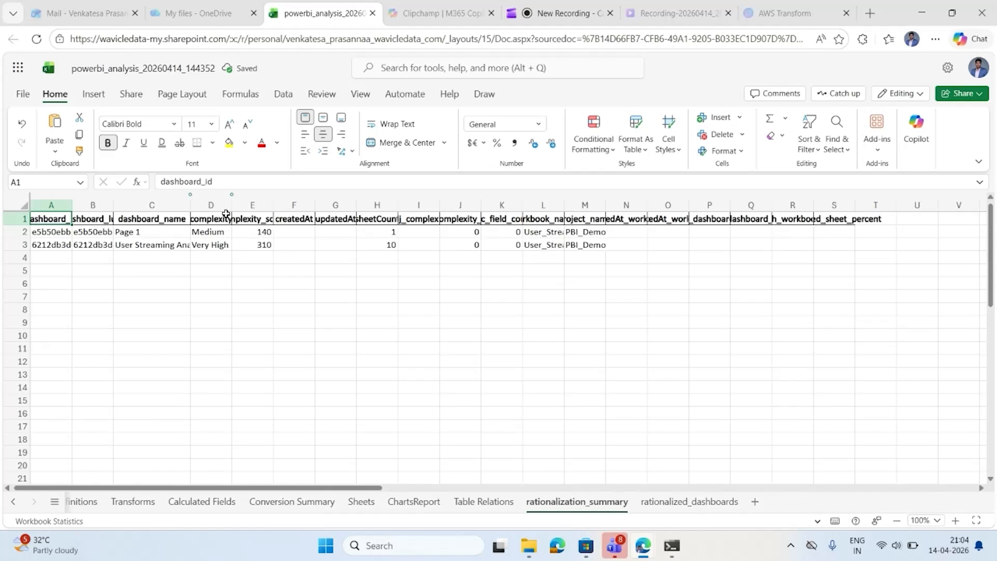
drag(232, 206, 258, 205)
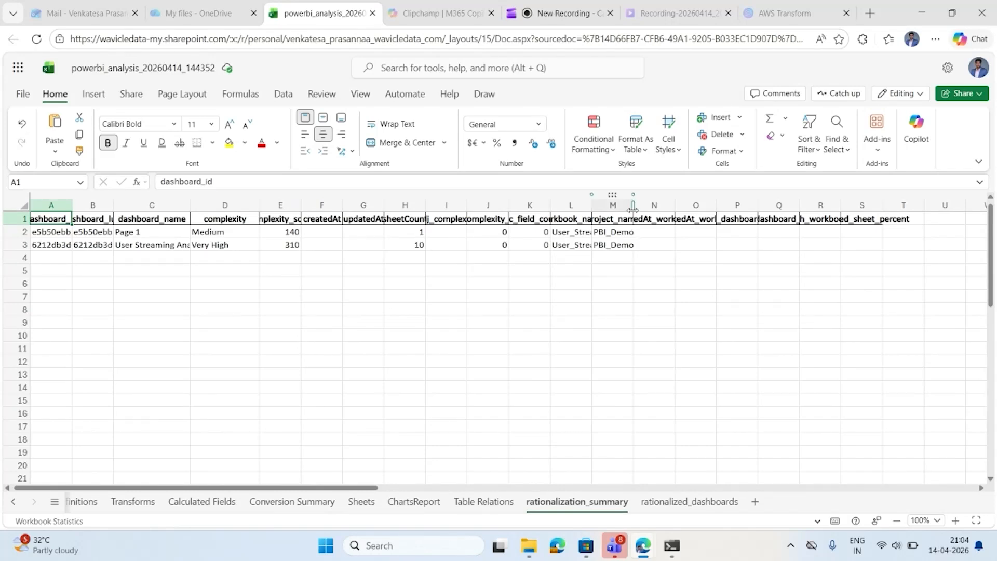
drag(633, 209, 682, 205)
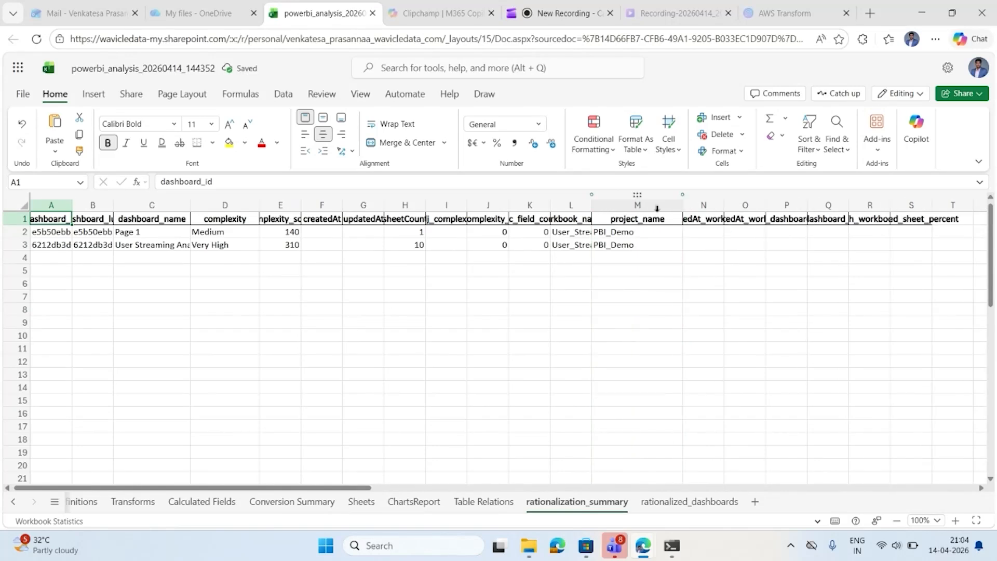
double_click(724, 205)
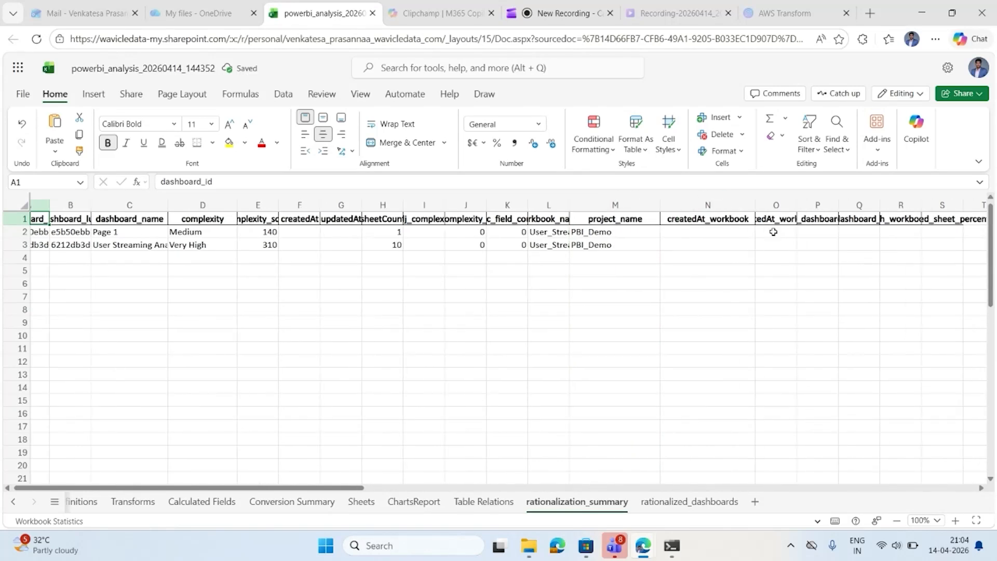
Widen column S, the sheet percent column, on the rationalization_summary sheet, and switch to the WaviclePowerbiAnalyzer job in AWS Transform.
scroll(773, 231, right, 2)
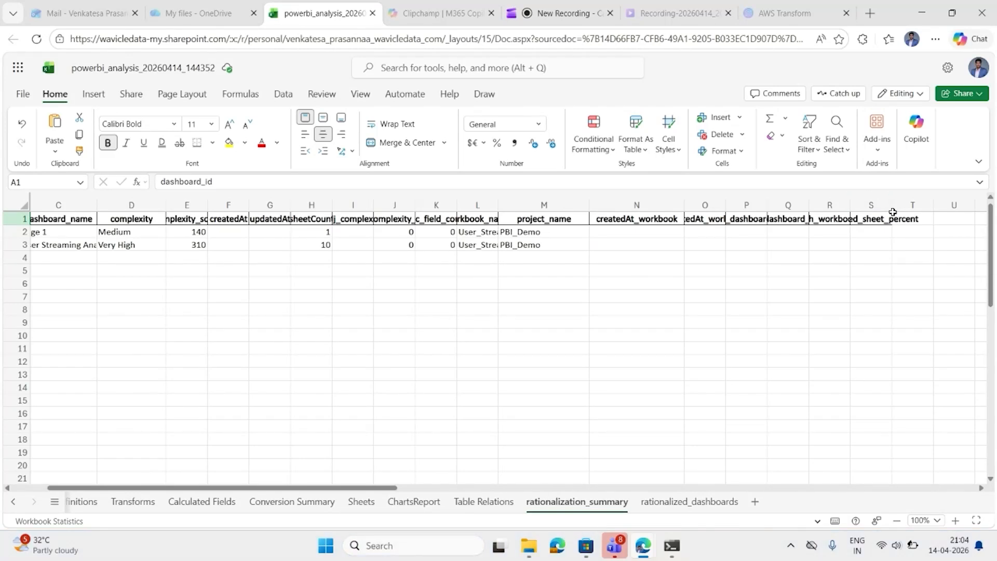
drag(892, 205, 940, 205)
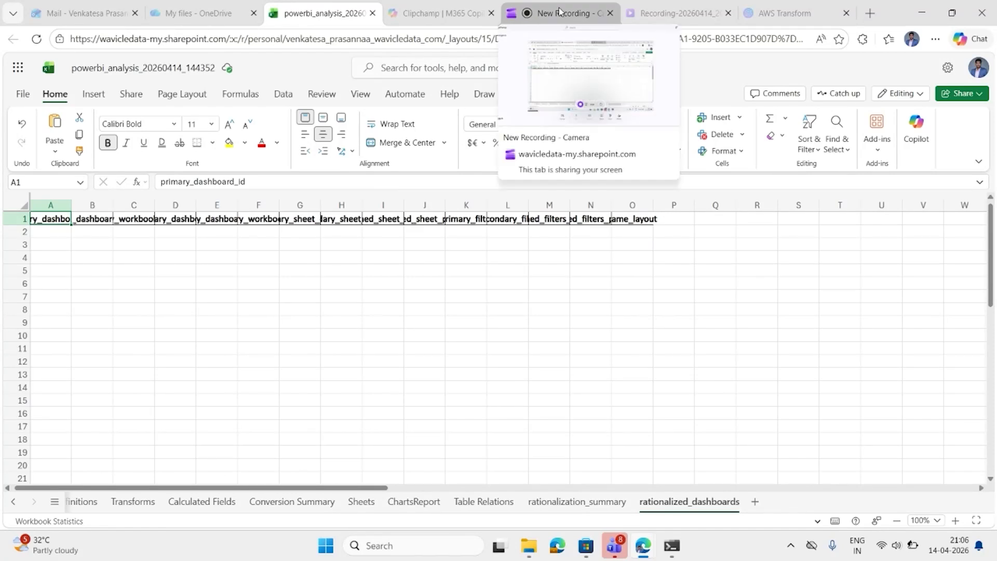
click(784, 13)
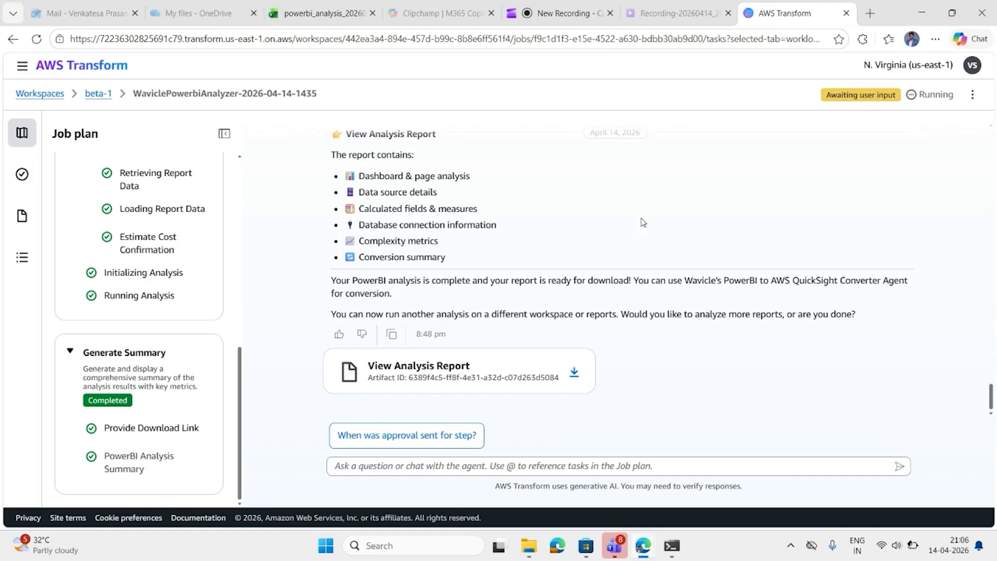